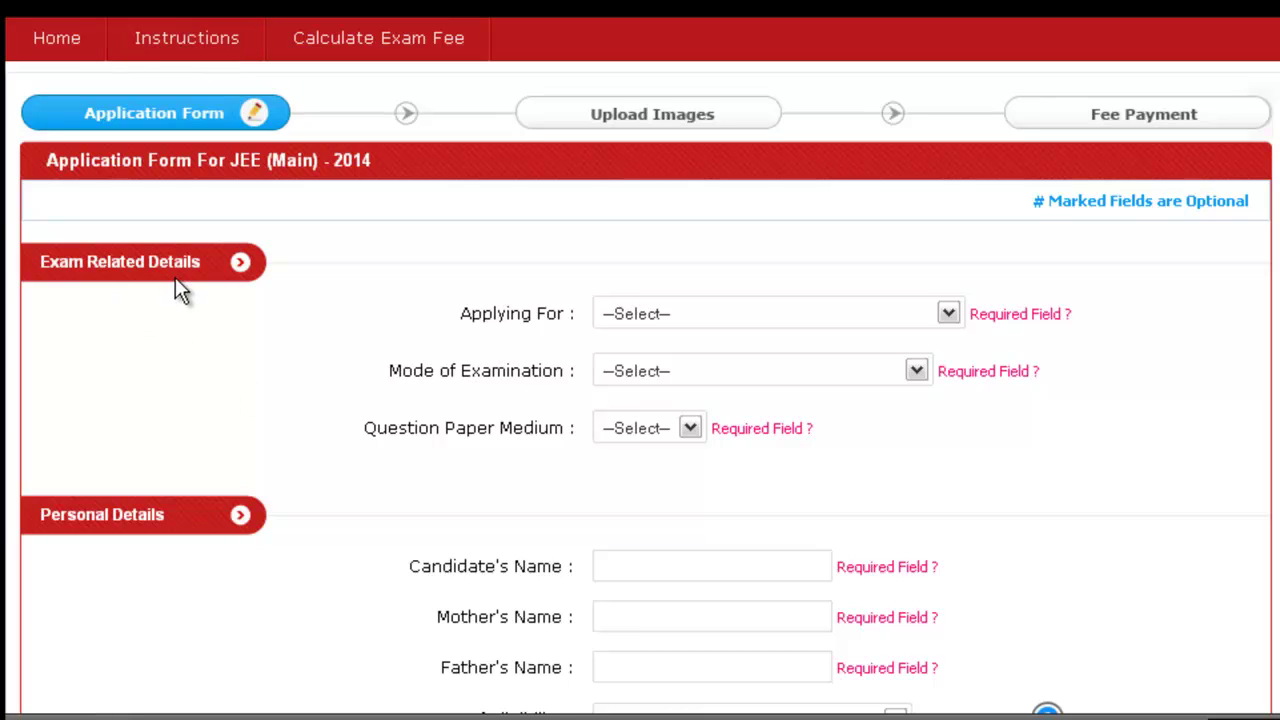
left_click(949, 312)
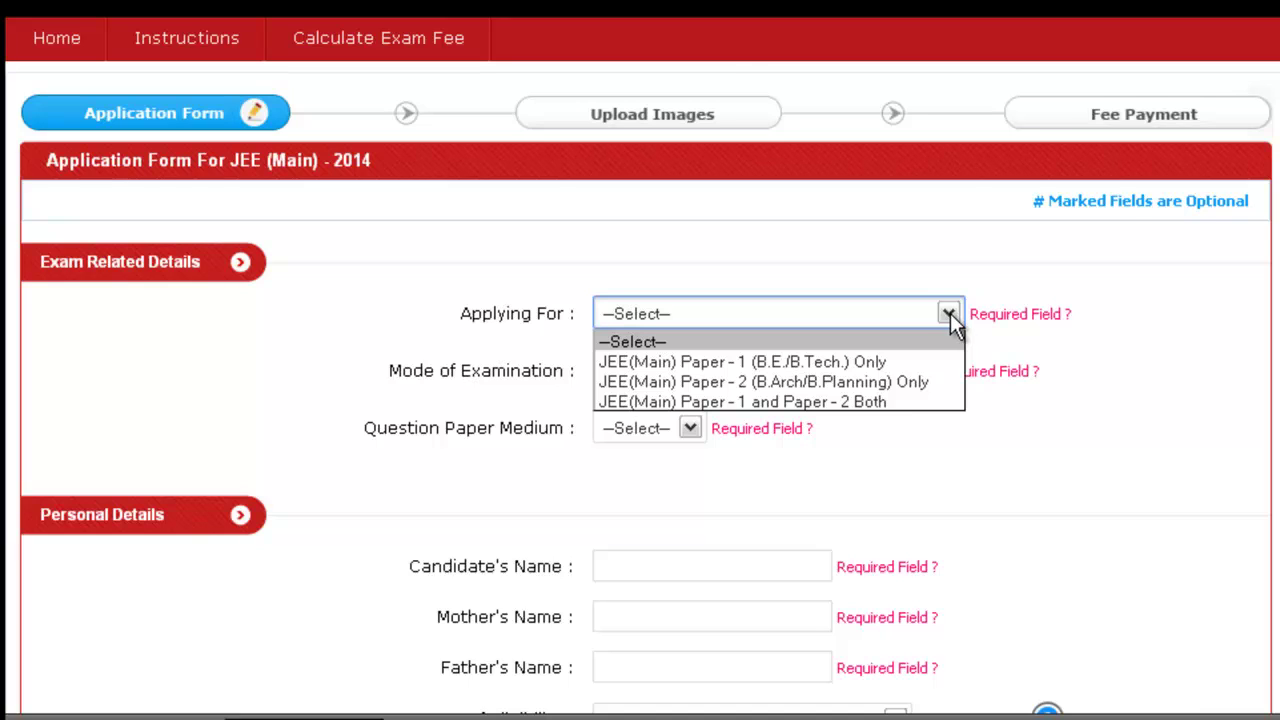
left_click(914, 377)
left_click(914, 377)
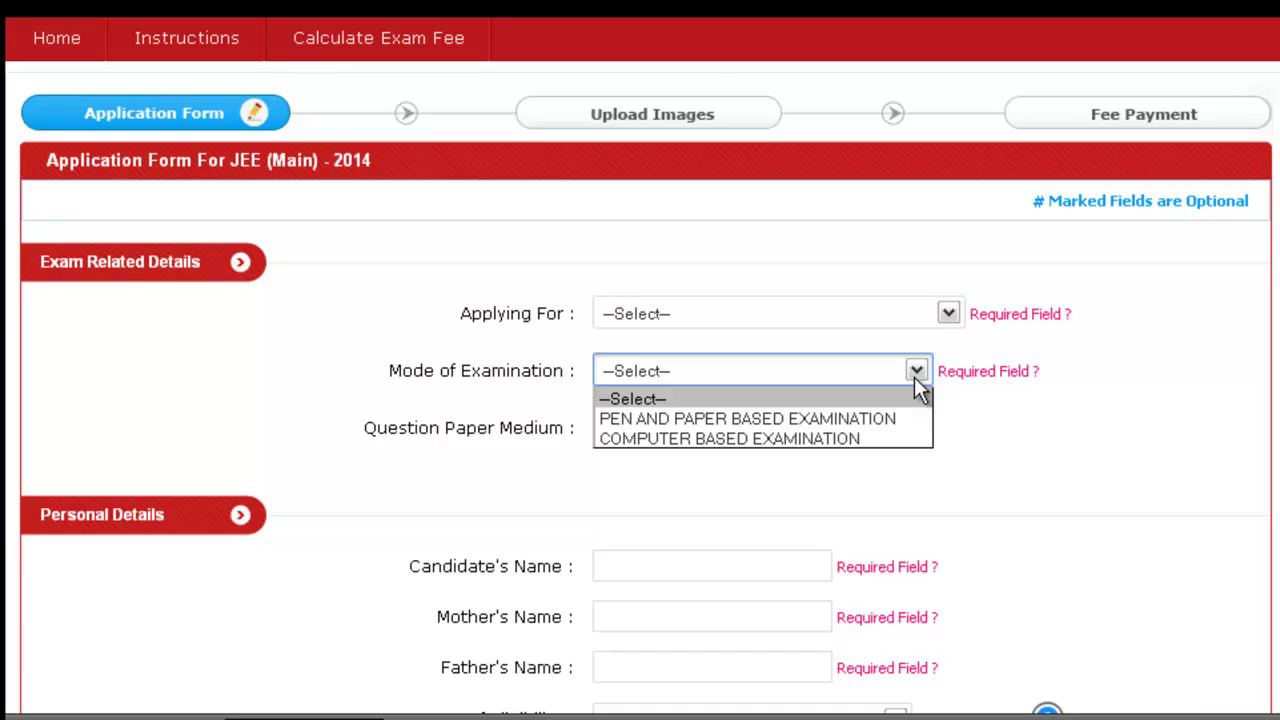
left_click(919, 375)
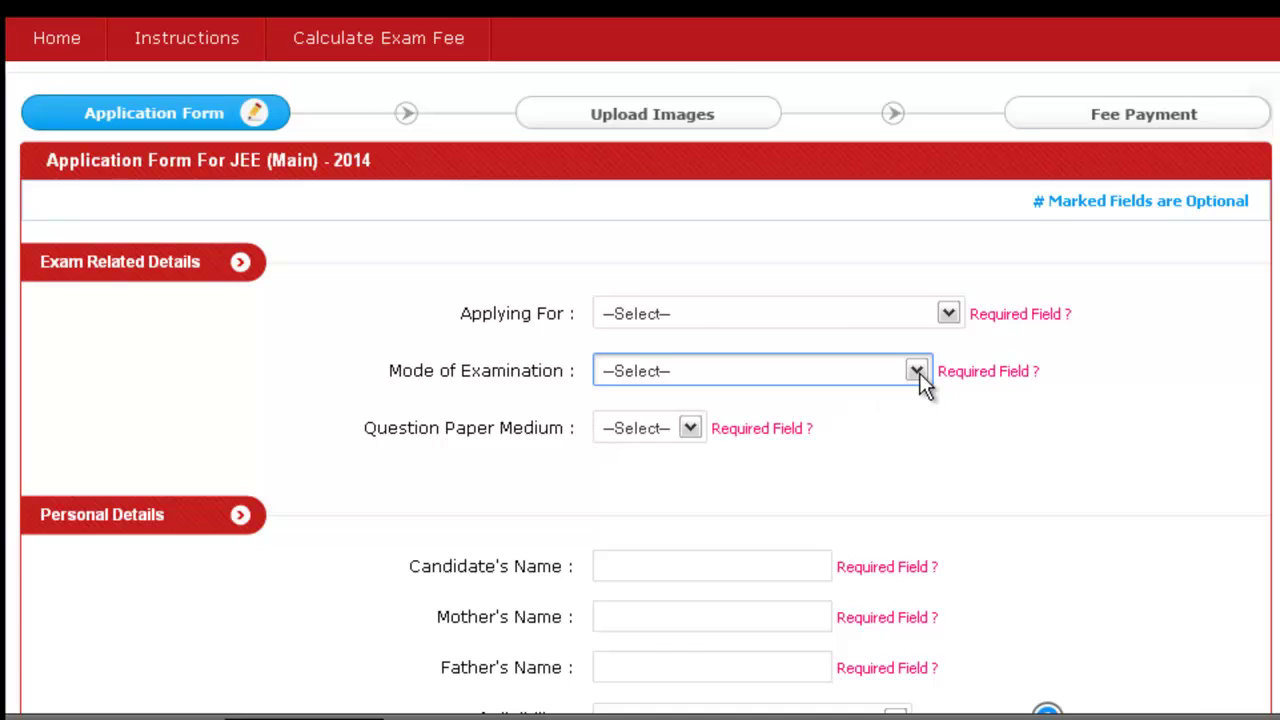
left_click(693, 430)
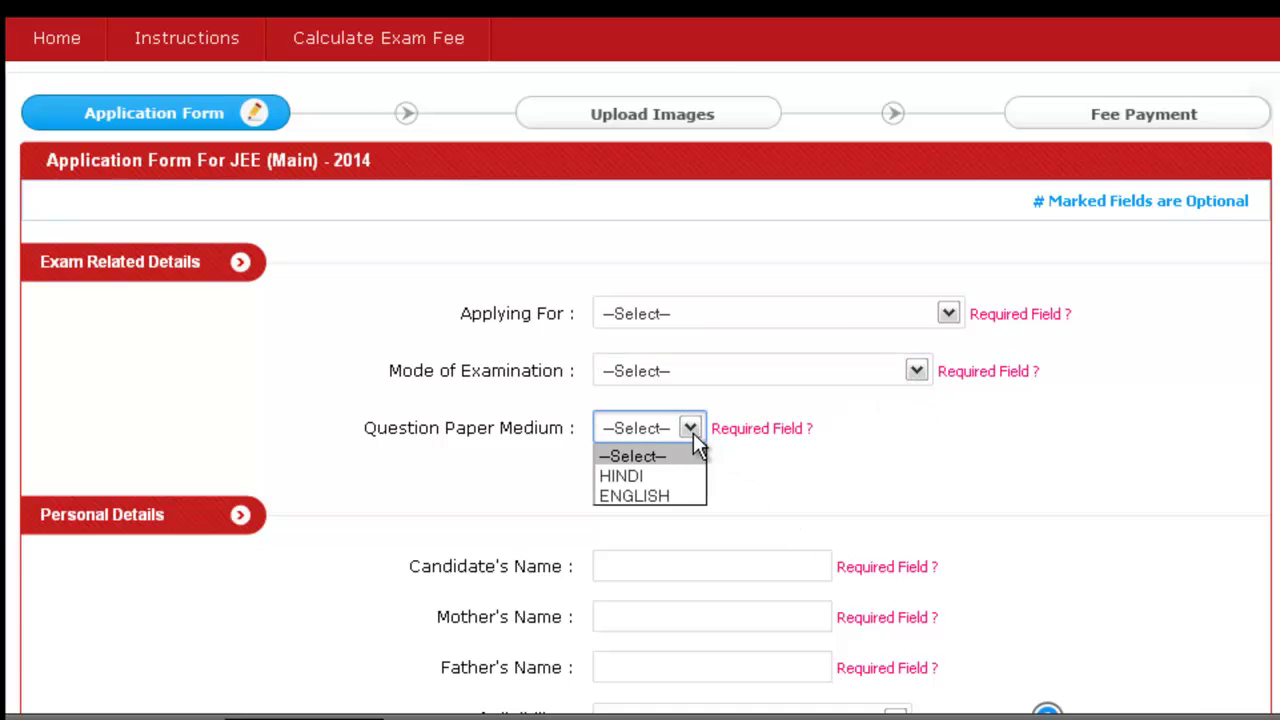
left_click(693, 436)
scroll(1147, 520, "down", 3)
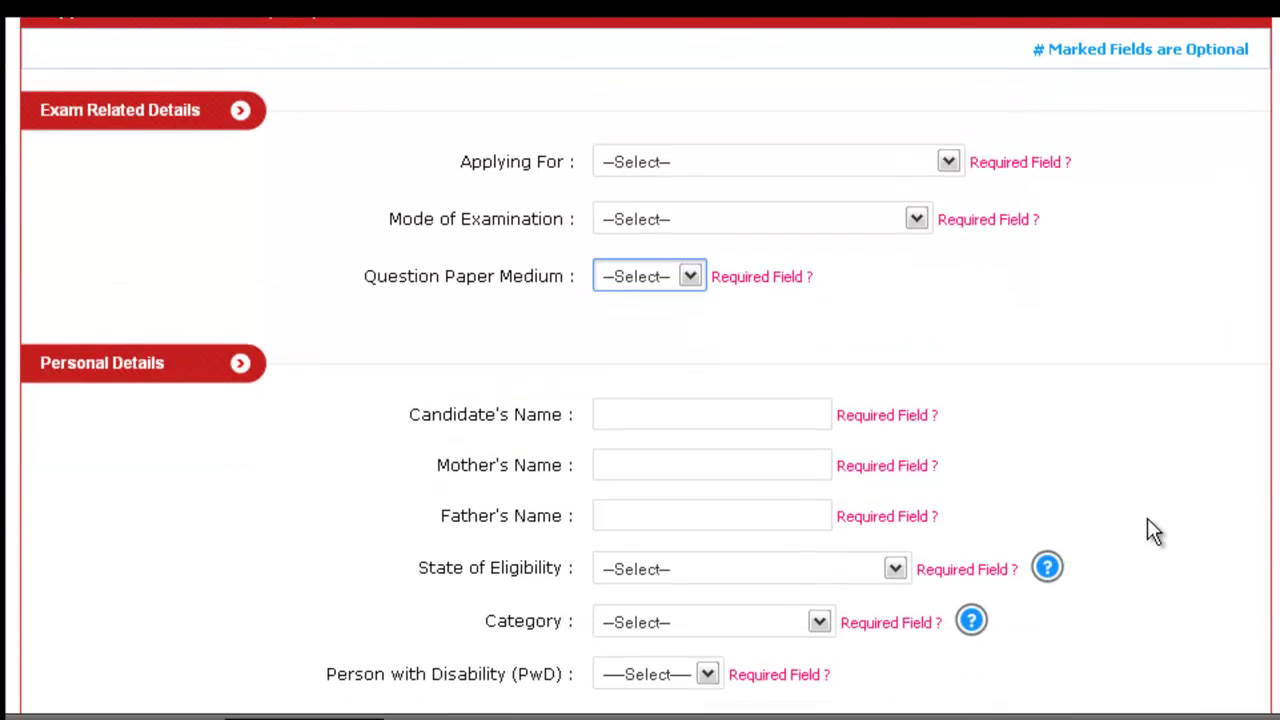
scroll(1147, 503, "down", 3)
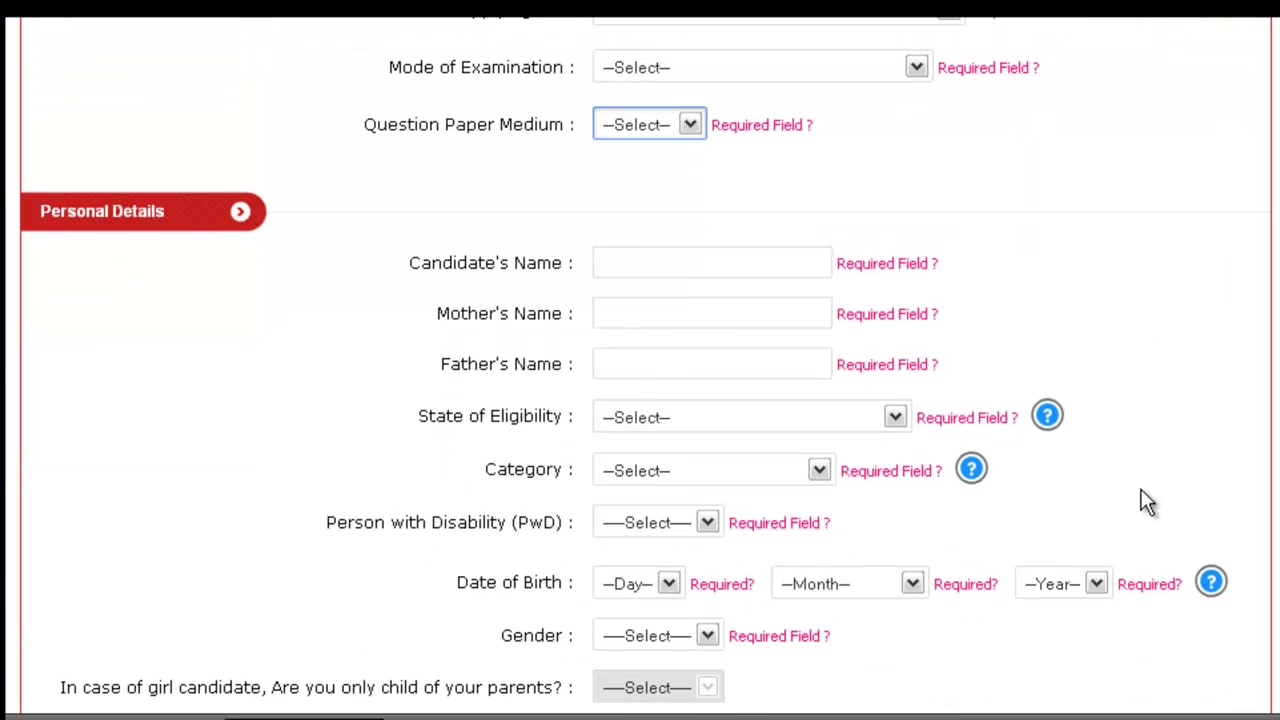
left_click(620, 263)
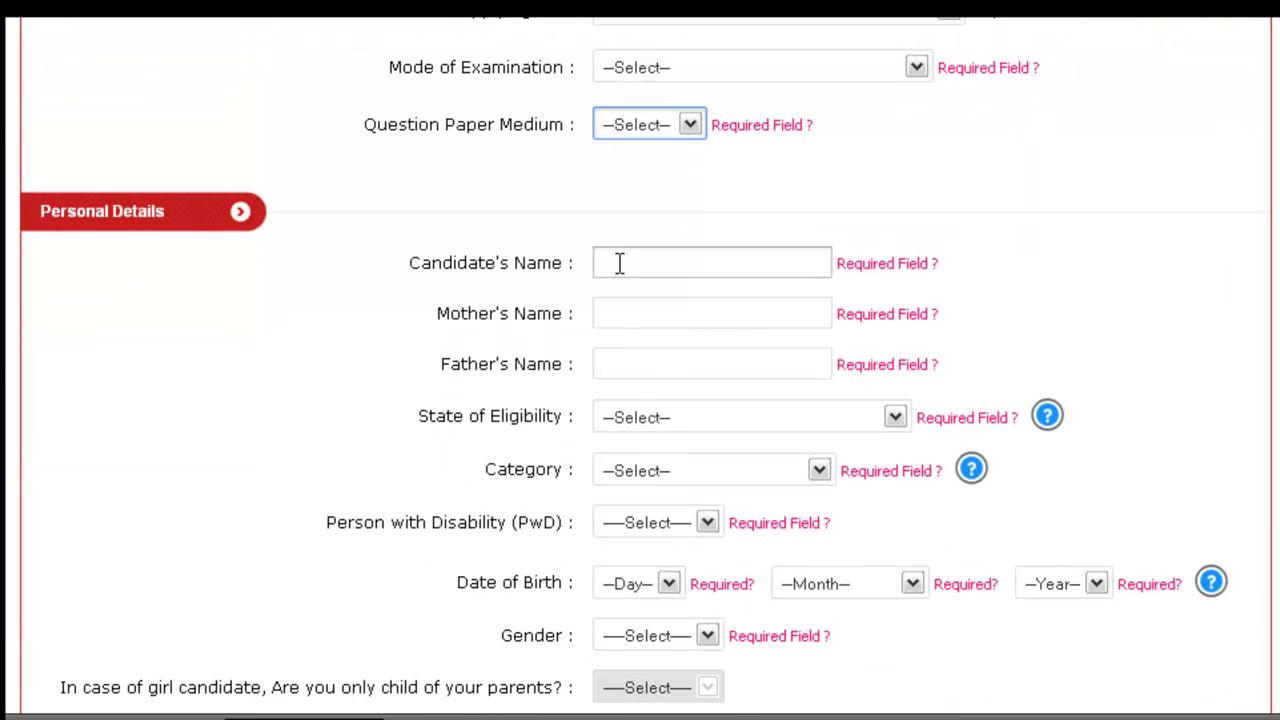
left_click(629, 313)
left_click(631, 362)
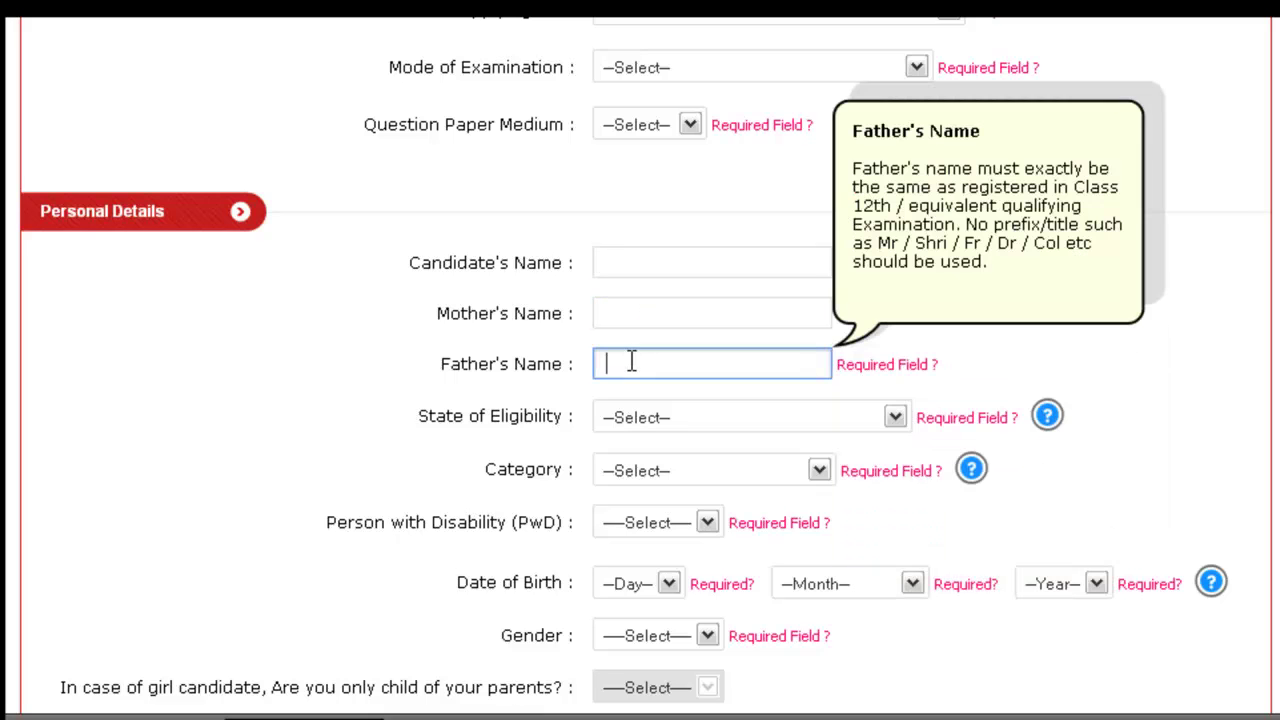
left_click(1165, 400)
scroll(1167, 395, "down", 3)
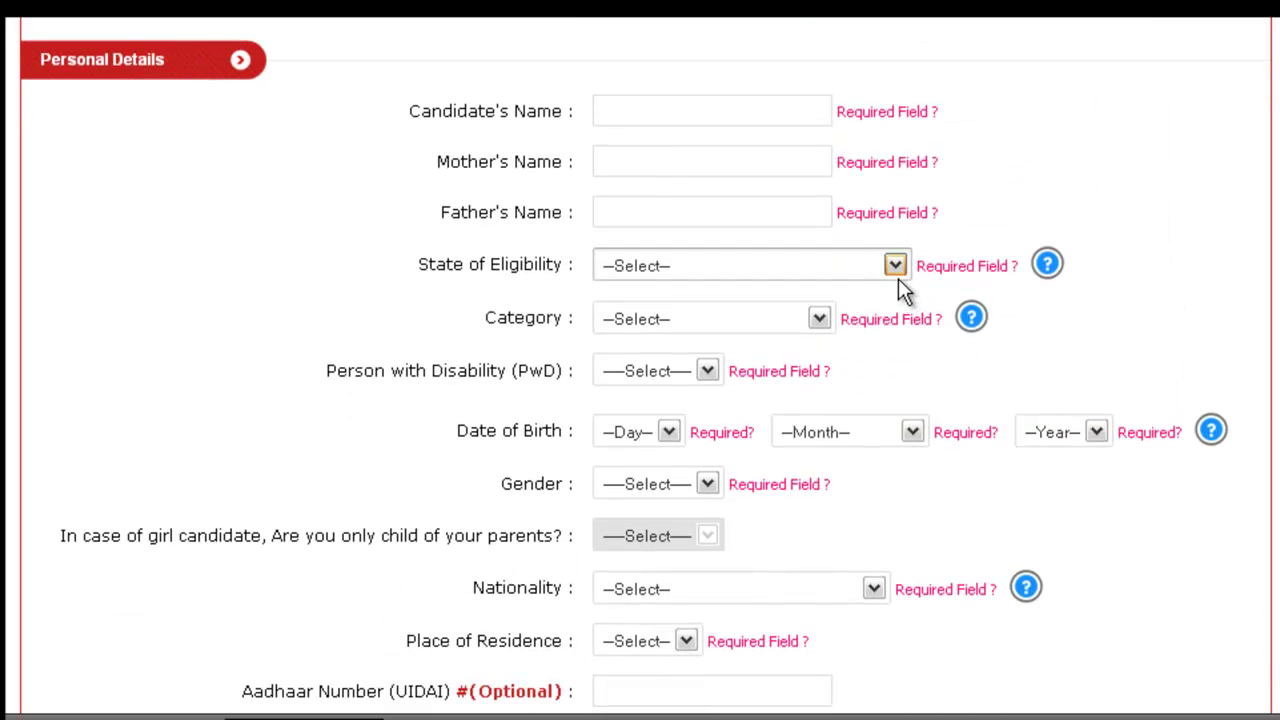
left_click(820, 319)
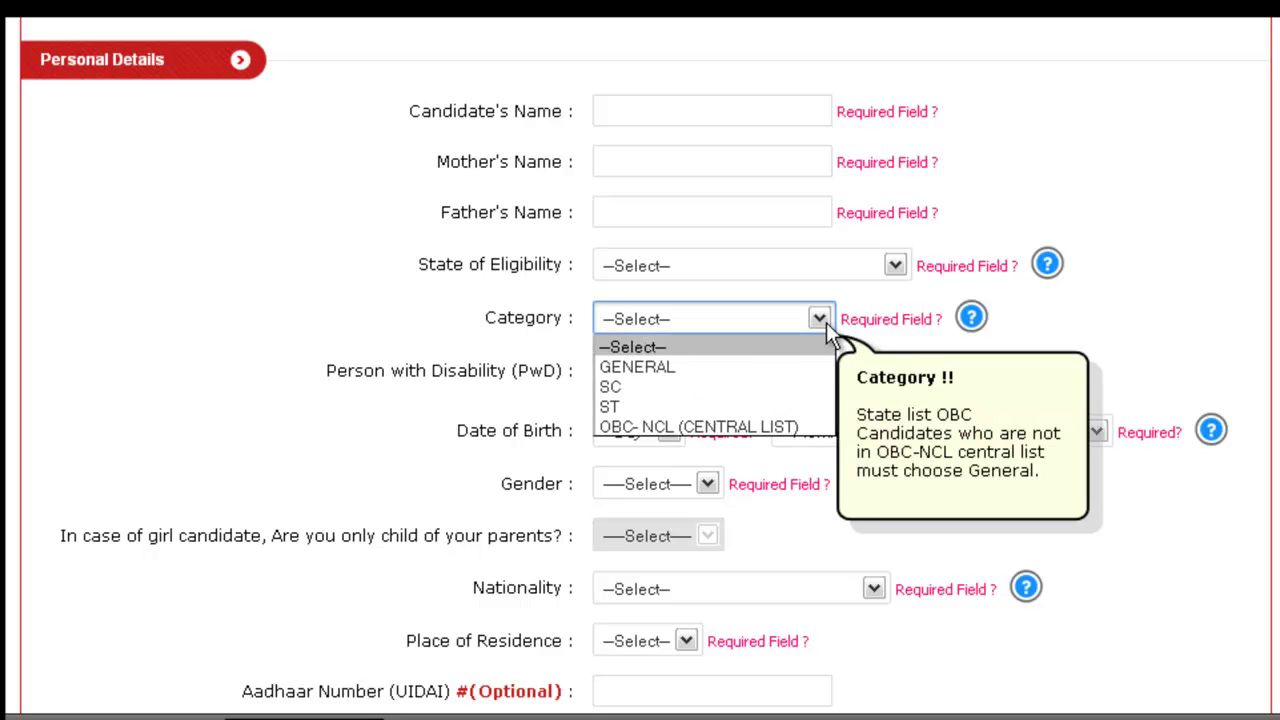
left_click(826, 322)
left_click(1155, 348)
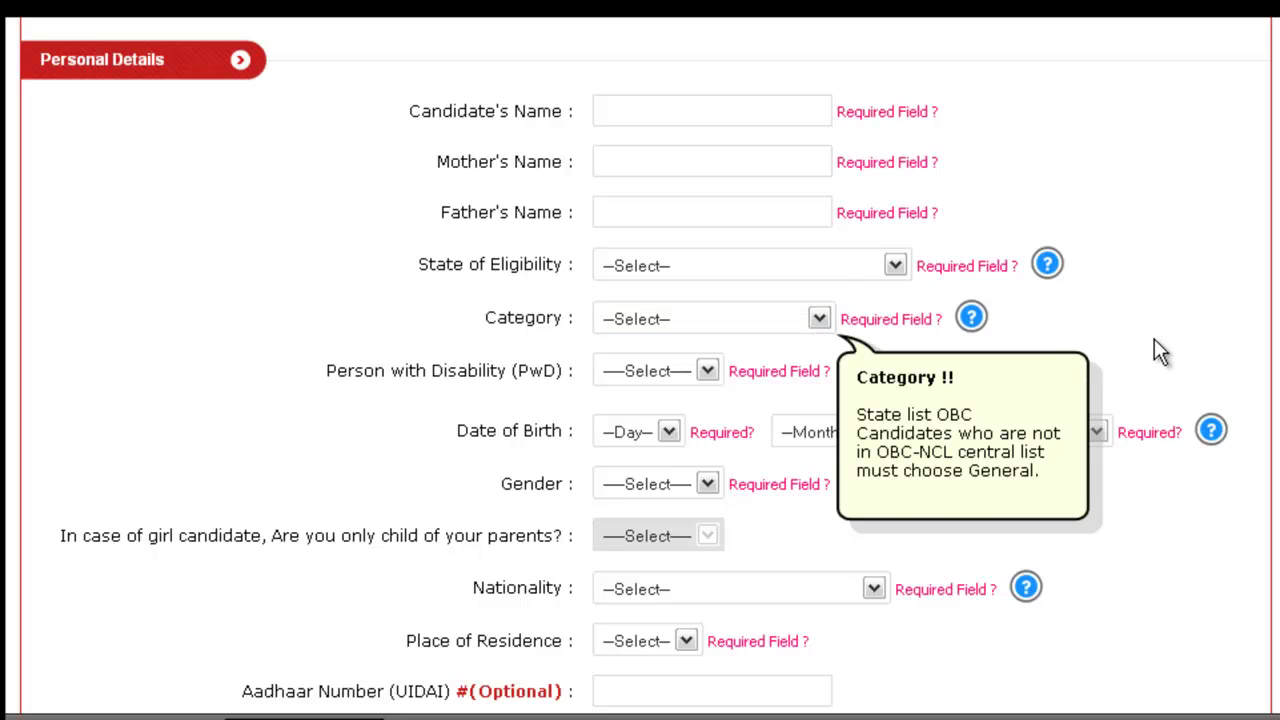
scroll(1158, 350, "down", 3)
left_click(708, 220)
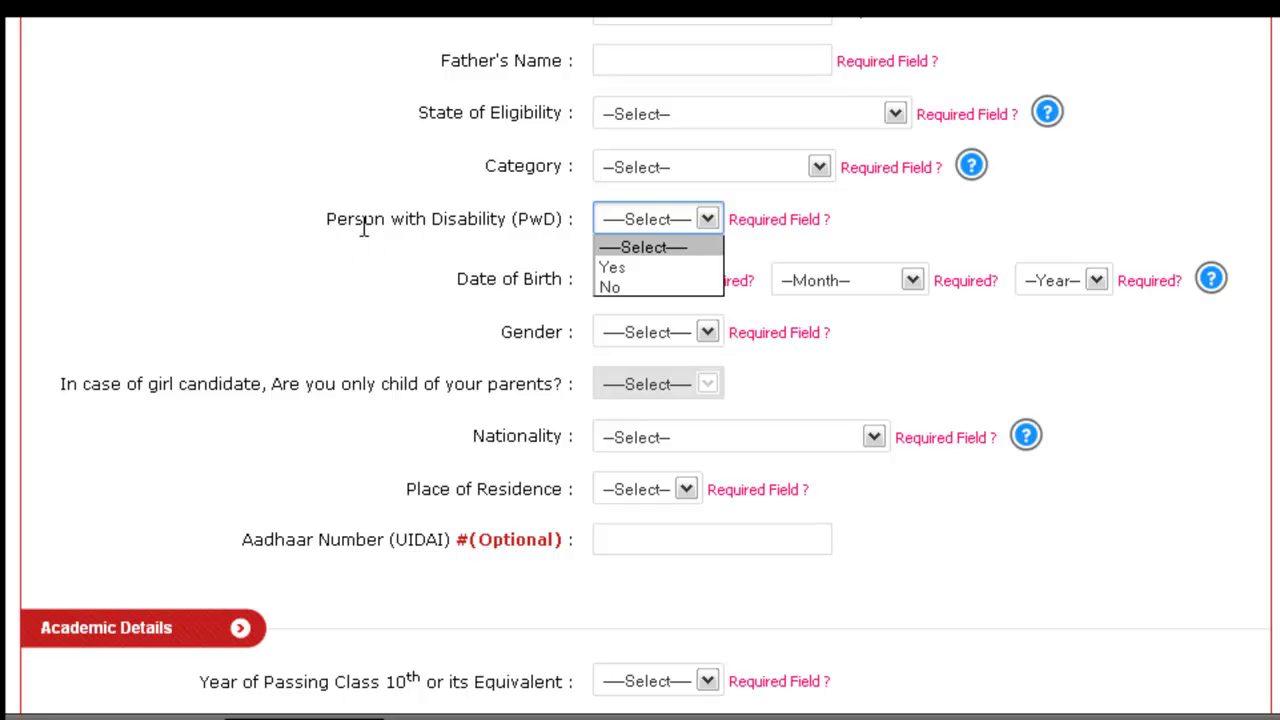
key("Down")
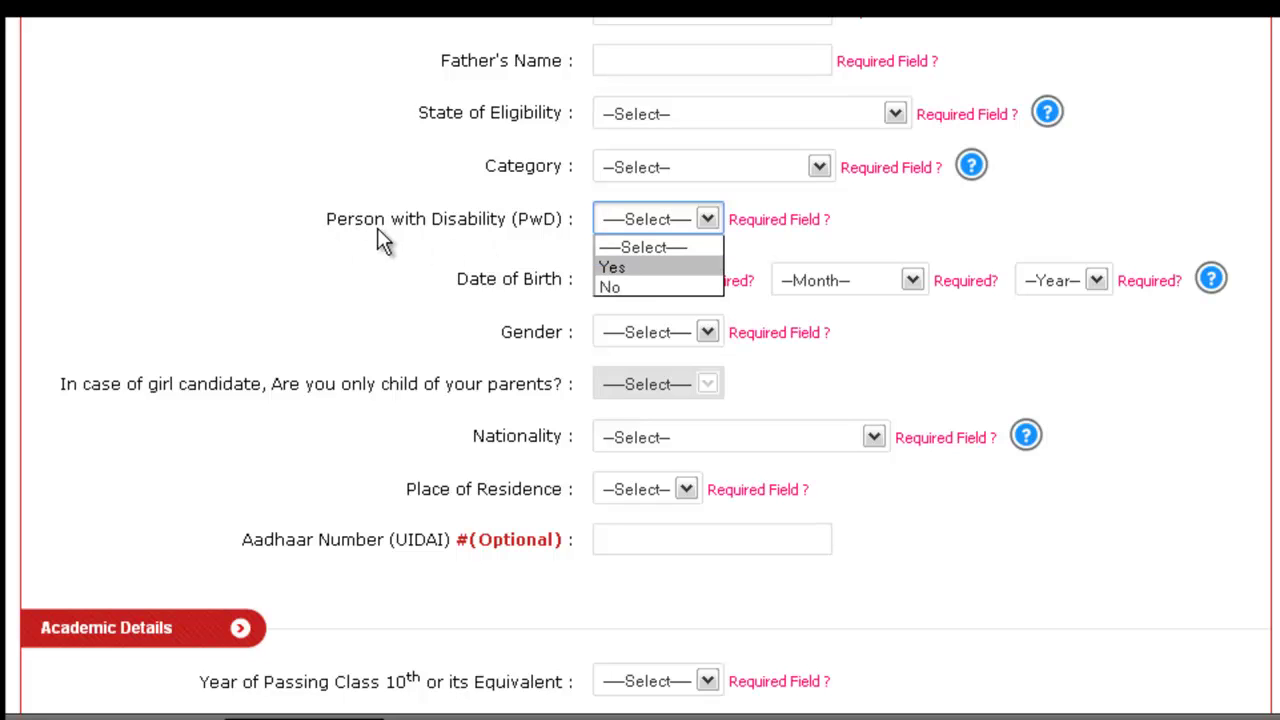
key("Escape")
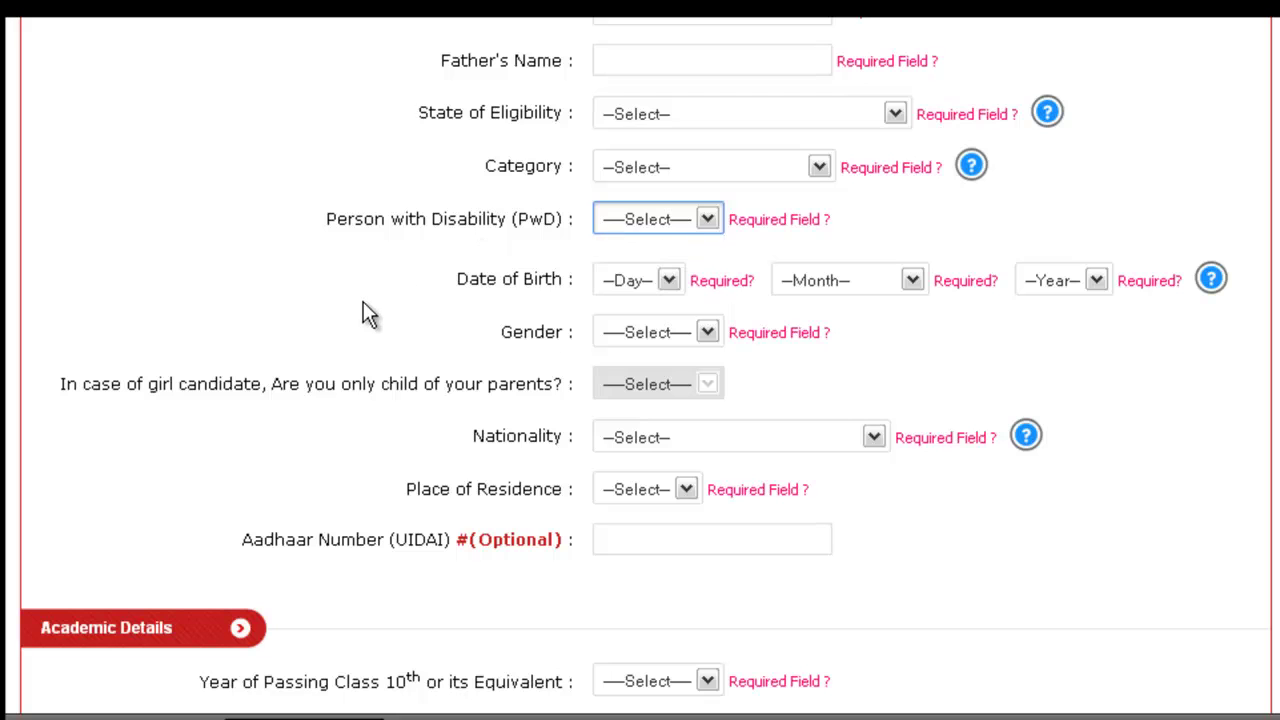
scroll(363, 301, "down", 2)
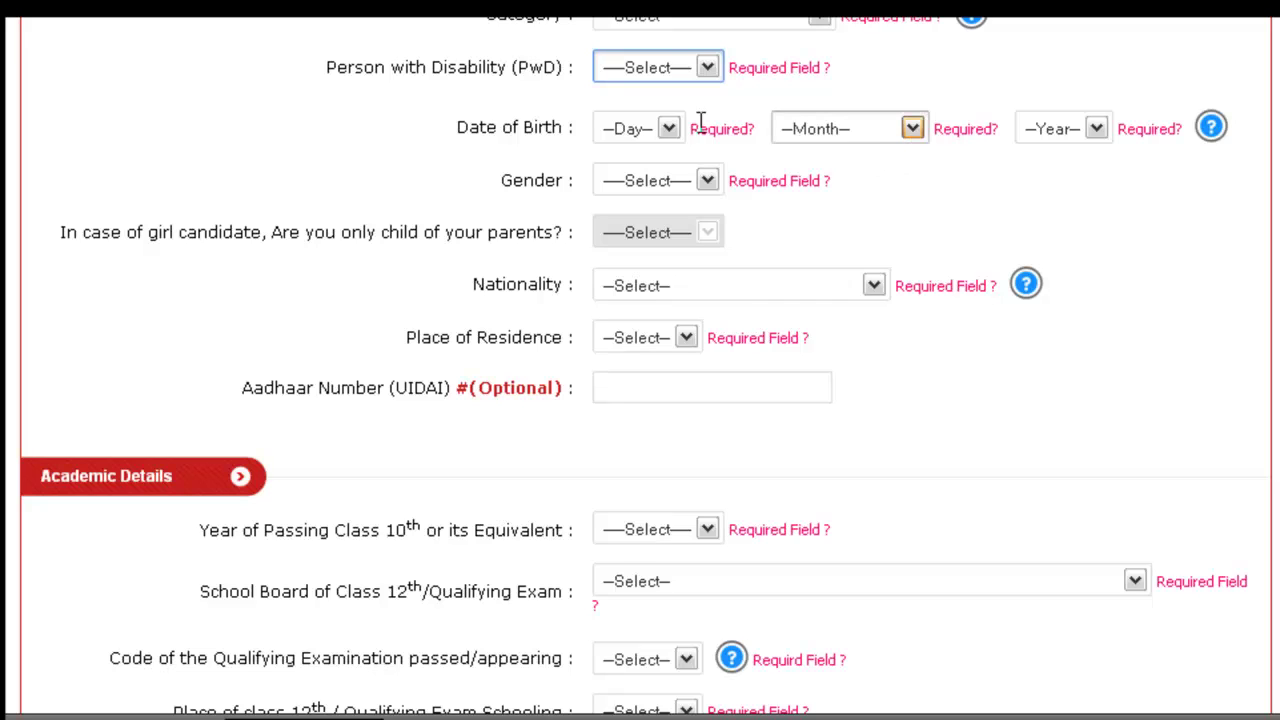
left_click(670, 130)
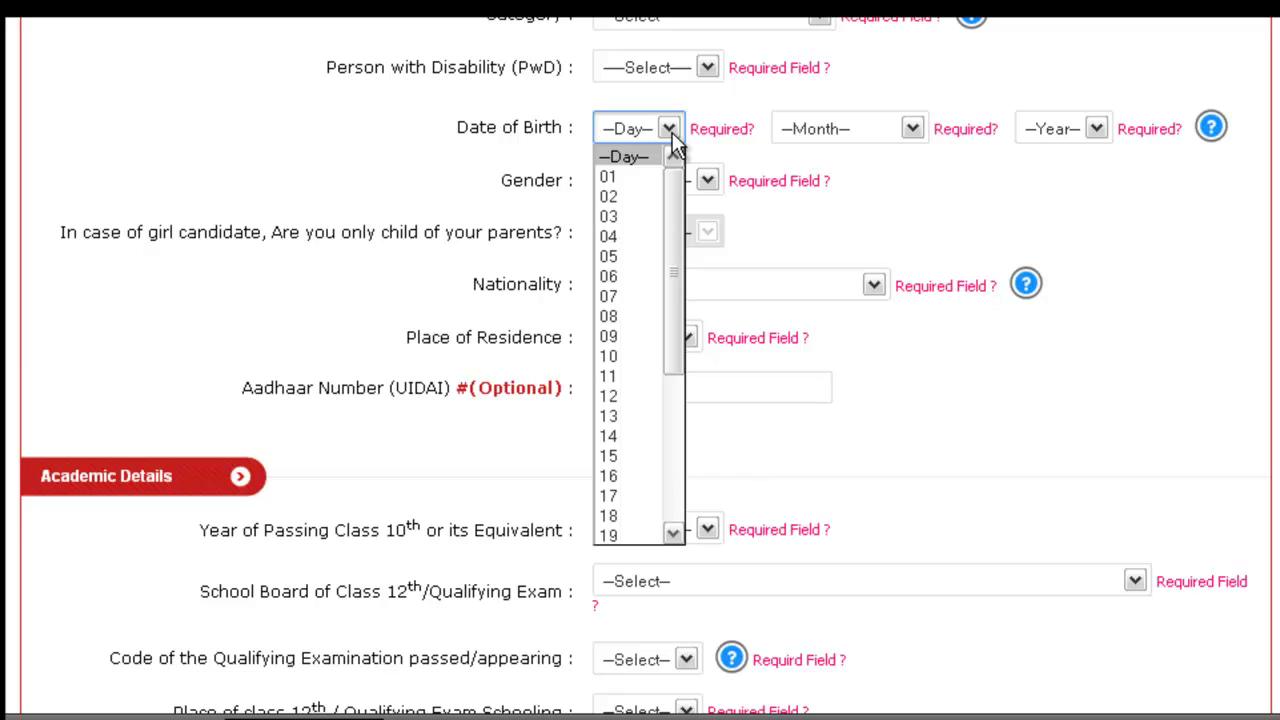
left_click(670, 132)
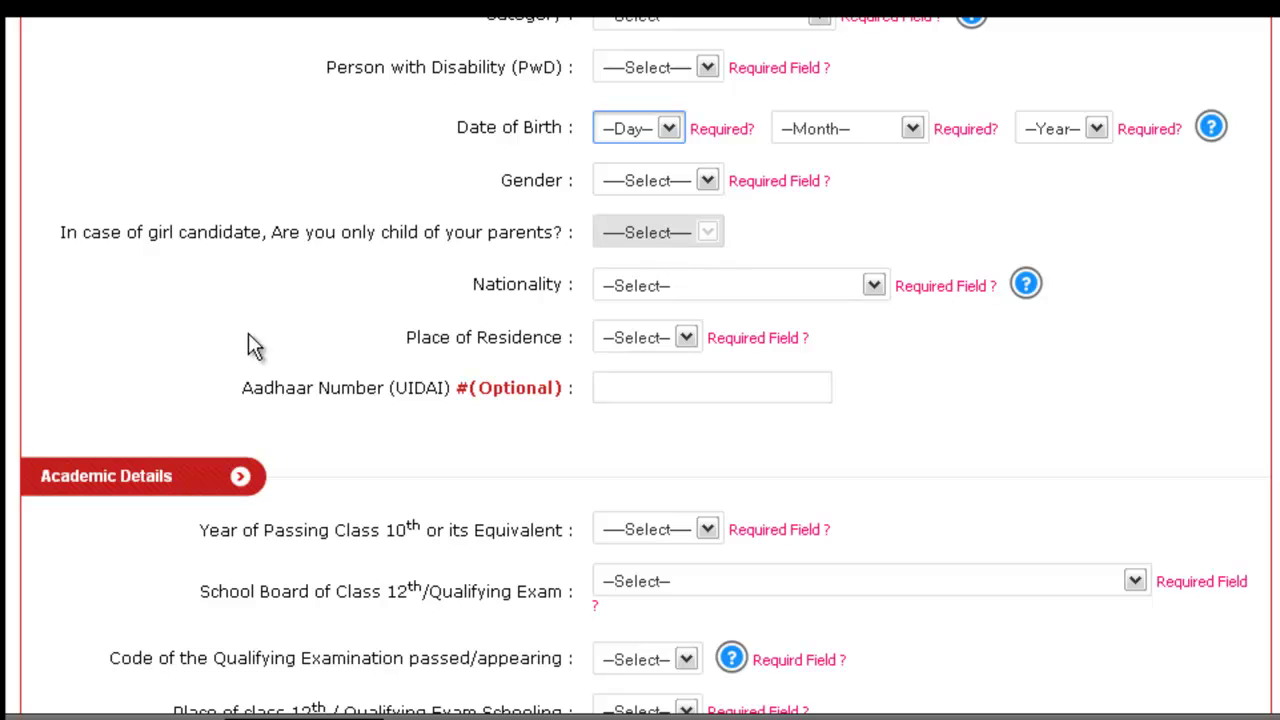
scroll(87, 356, "down", 3)
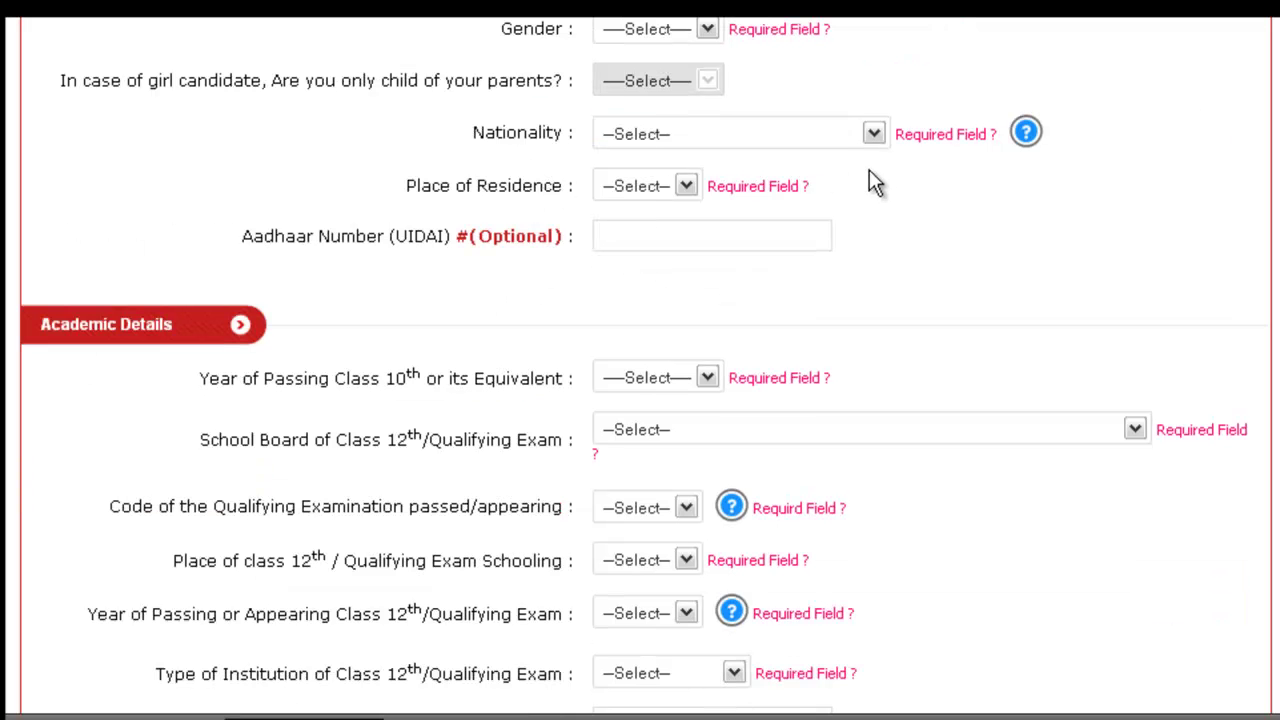
left_click(874, 132)
left_click(874, 132)
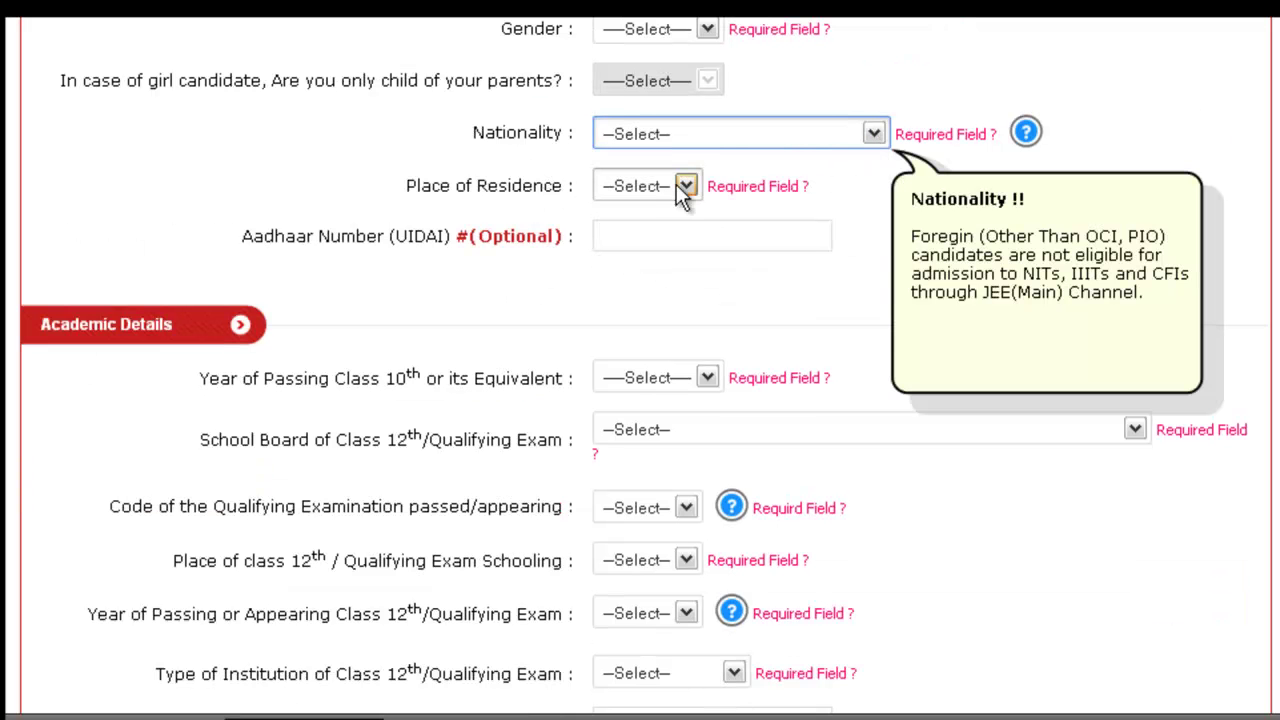
left_click(670, 237)
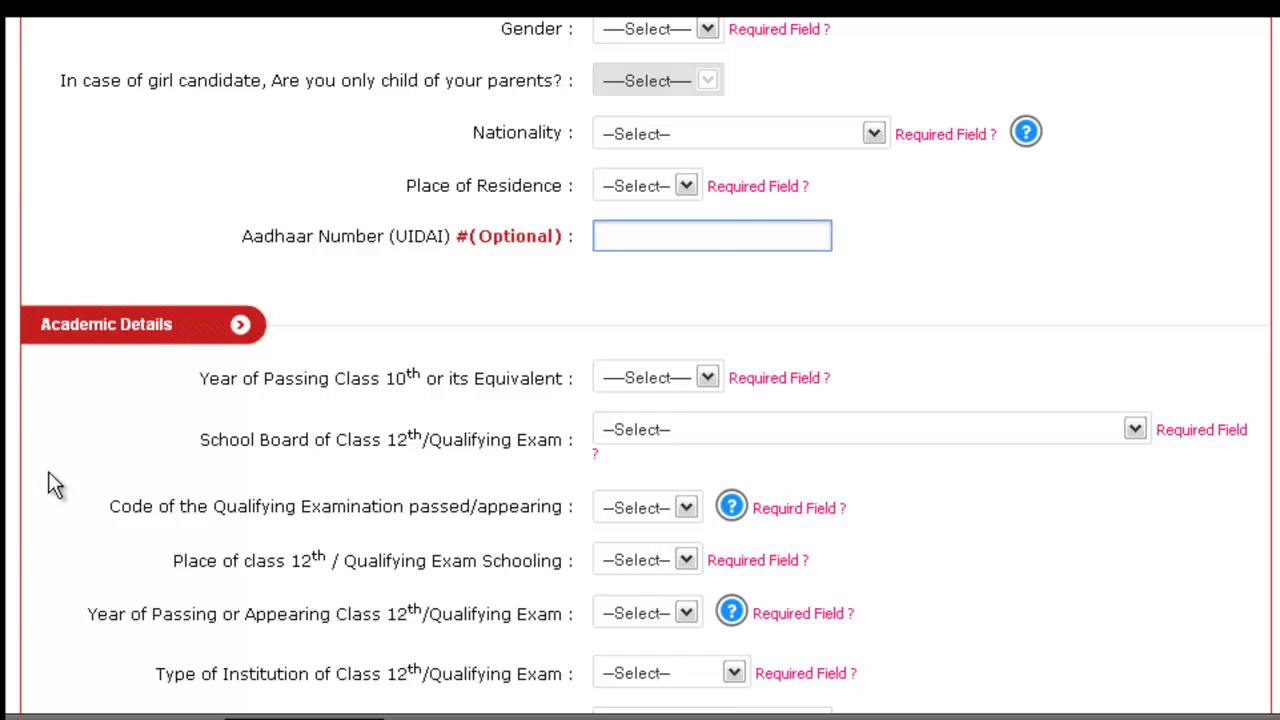
scroll(95, 289, "down", 3)
scroll(131, 314, "up", 15)
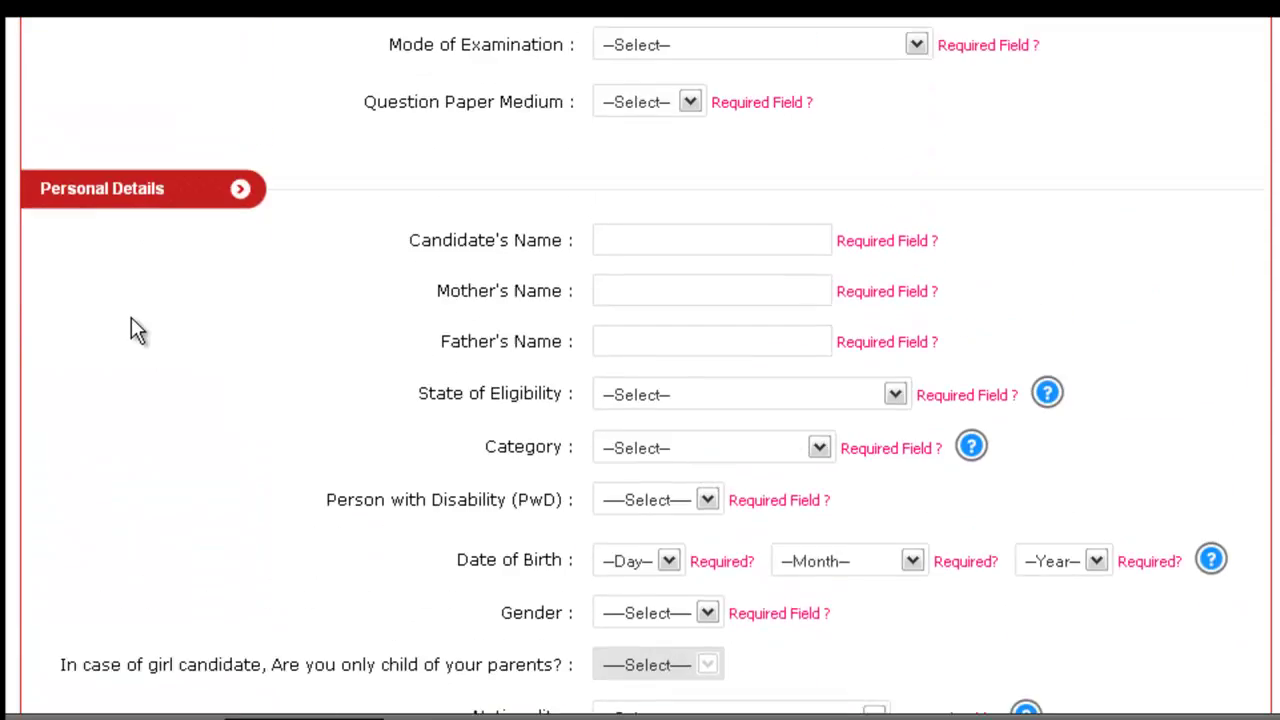
- Scroll past the blank Academic Details qualifying exam fields to the Mailing Address Details section
scroll(131, 314, "down", 10)
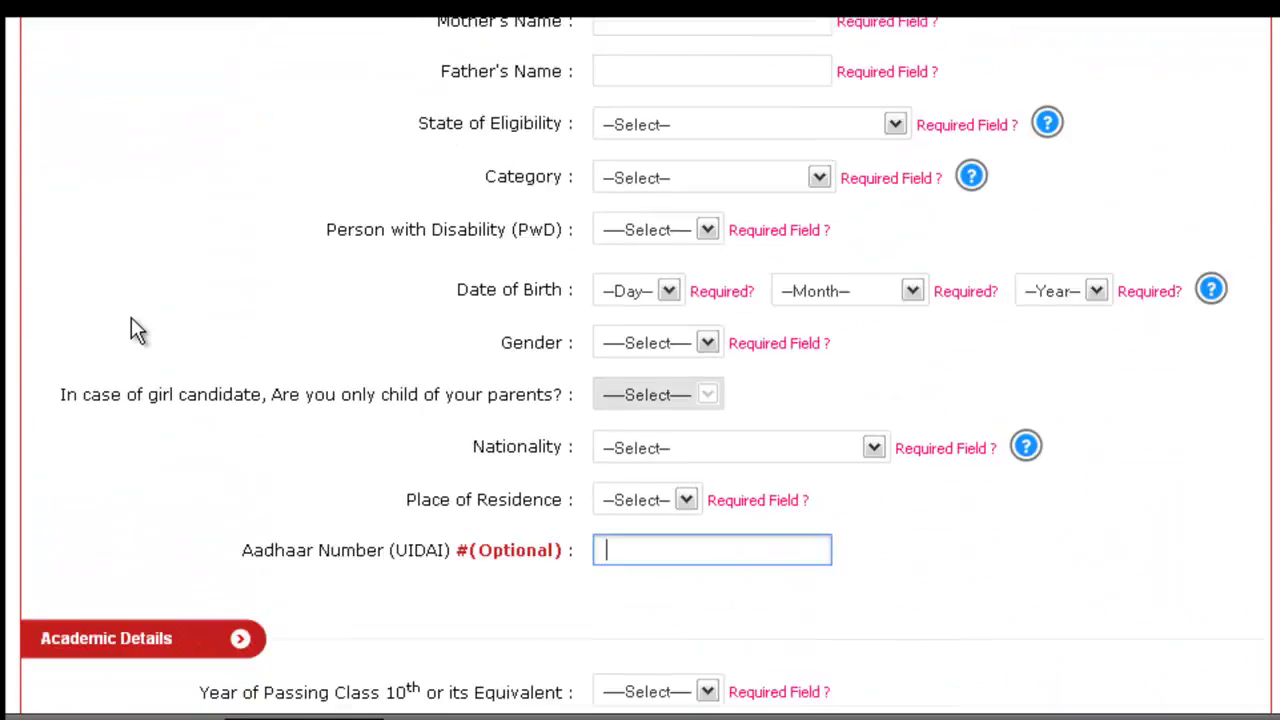
scroll(100, 300, "down", 3)
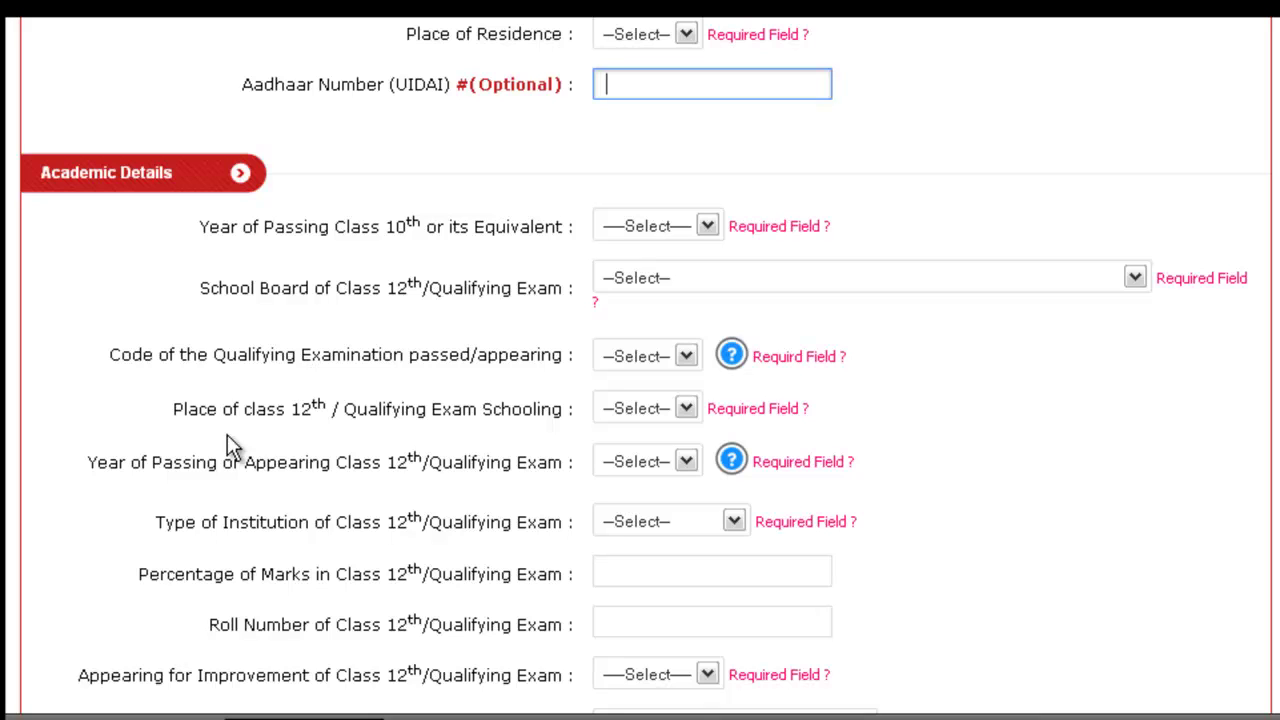
scroll(228, 447, "down", 3)
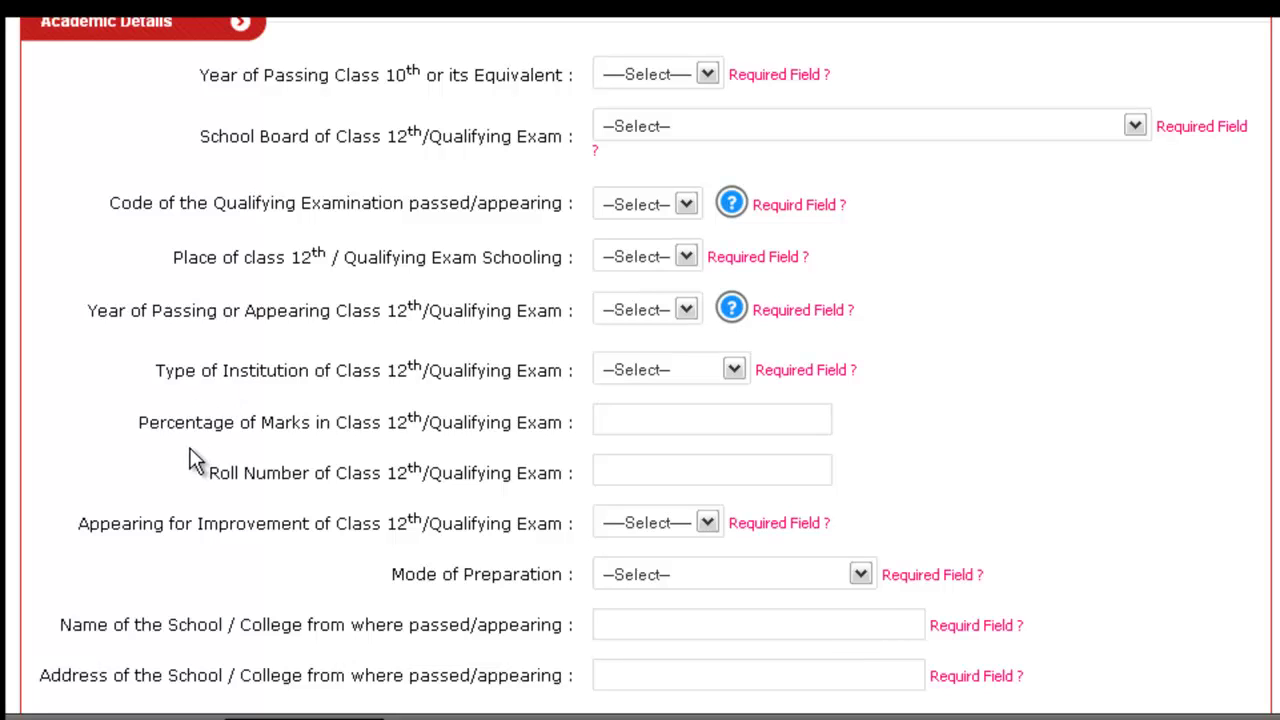
scroll(195, 460, "down", 3)
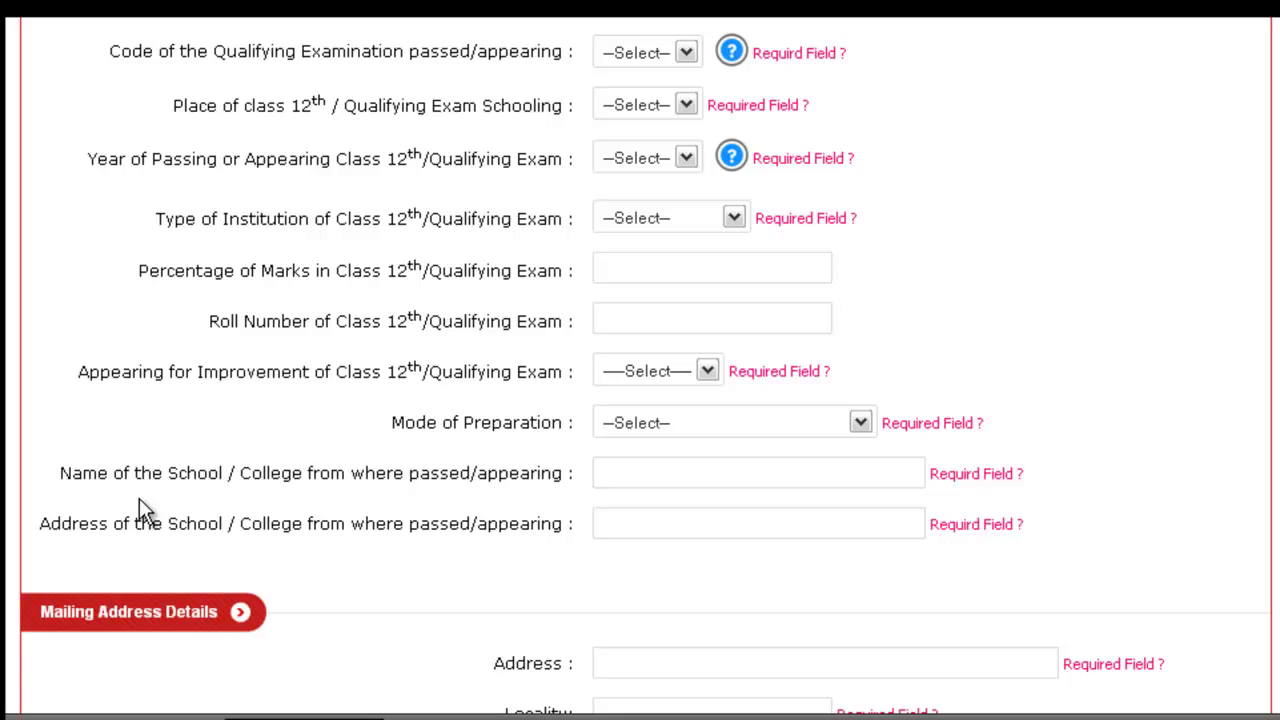
scroll(139, 498, "down", 3)
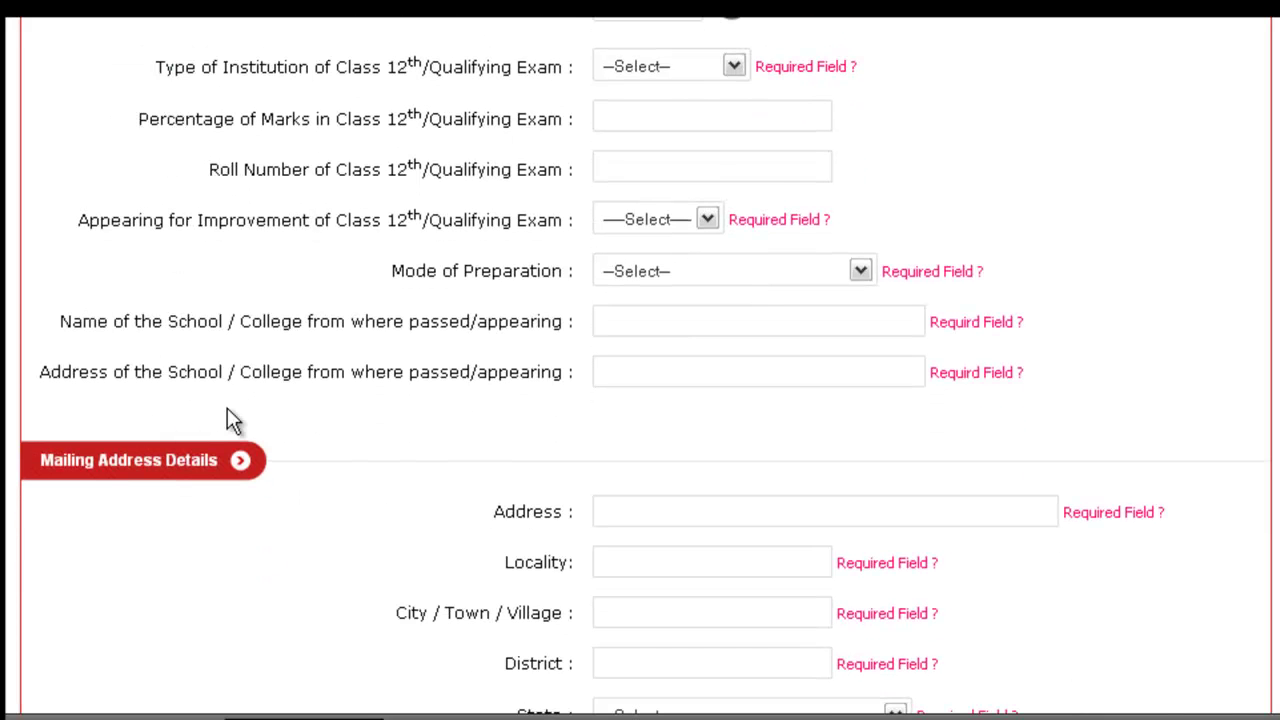
scroll(223, 410, "up", 9)
scroll(225, 410, "down", 11)
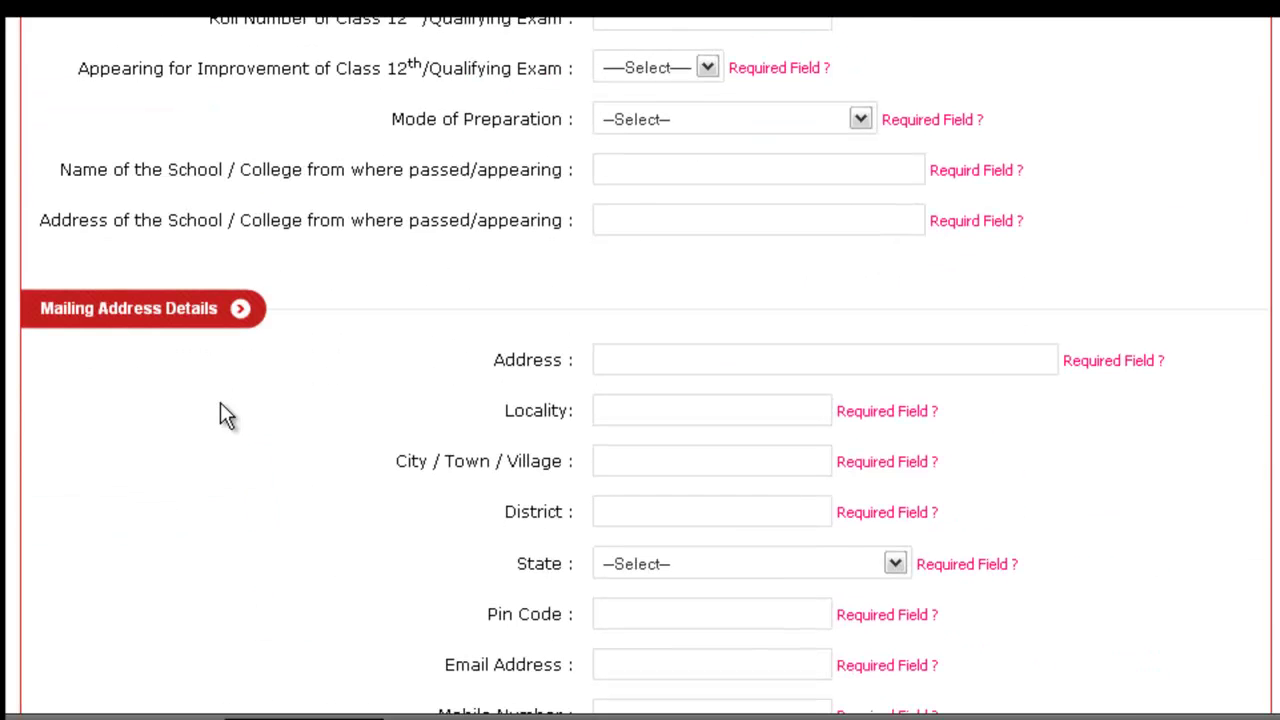
- Step through the empty Address, Locality, City / Town / Village and District fields
scroll(223, 414, "down", 3)
left_click(726, 203)
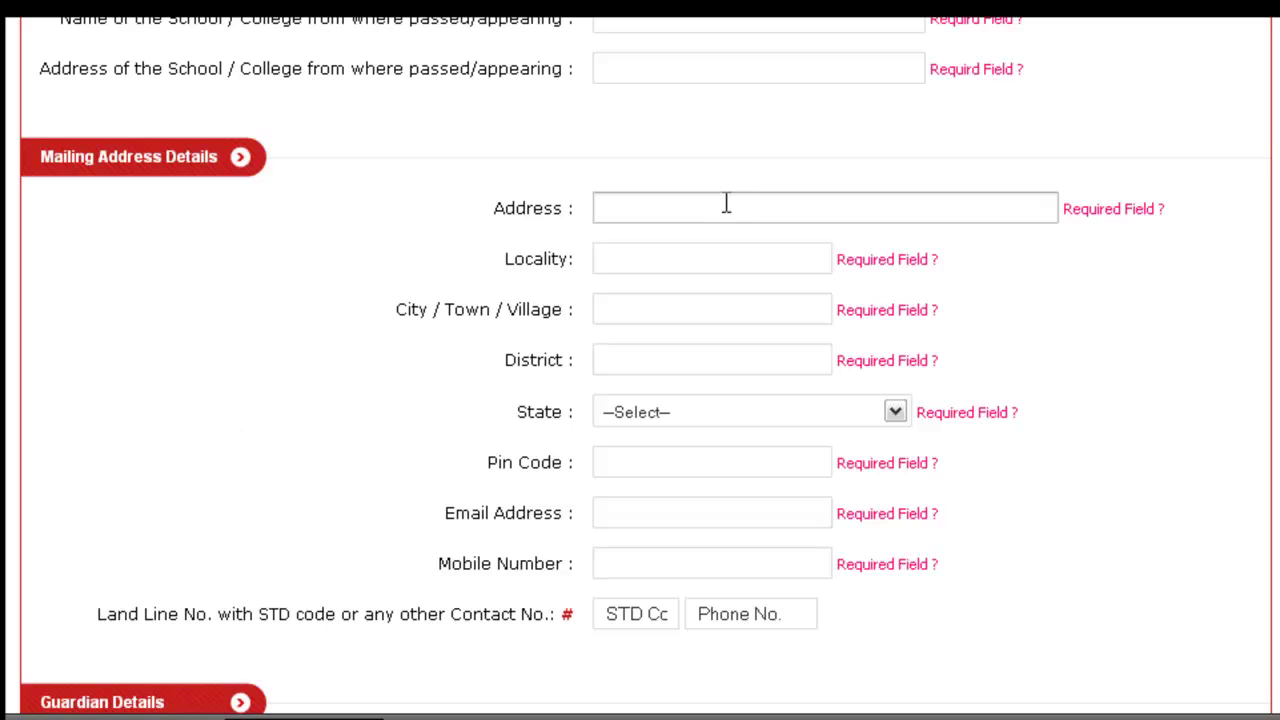
left_click(692, 258)
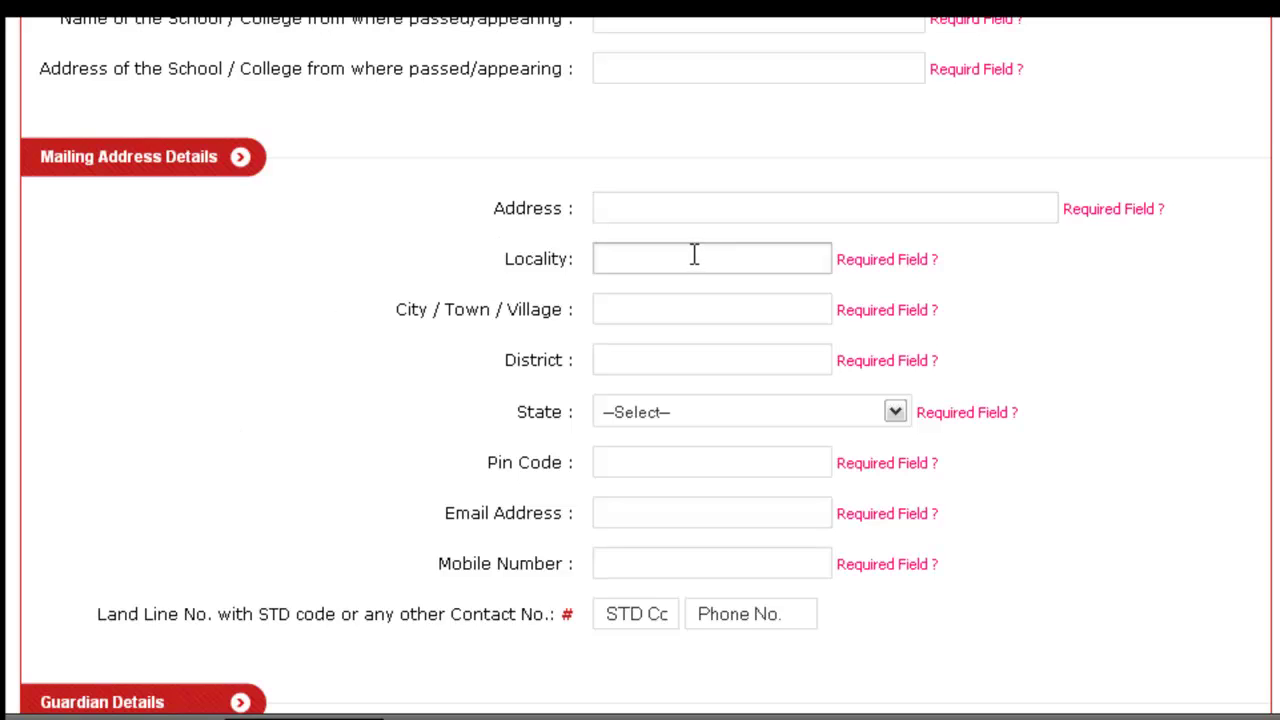
left_click(691, 306)
left_click(677, 357)
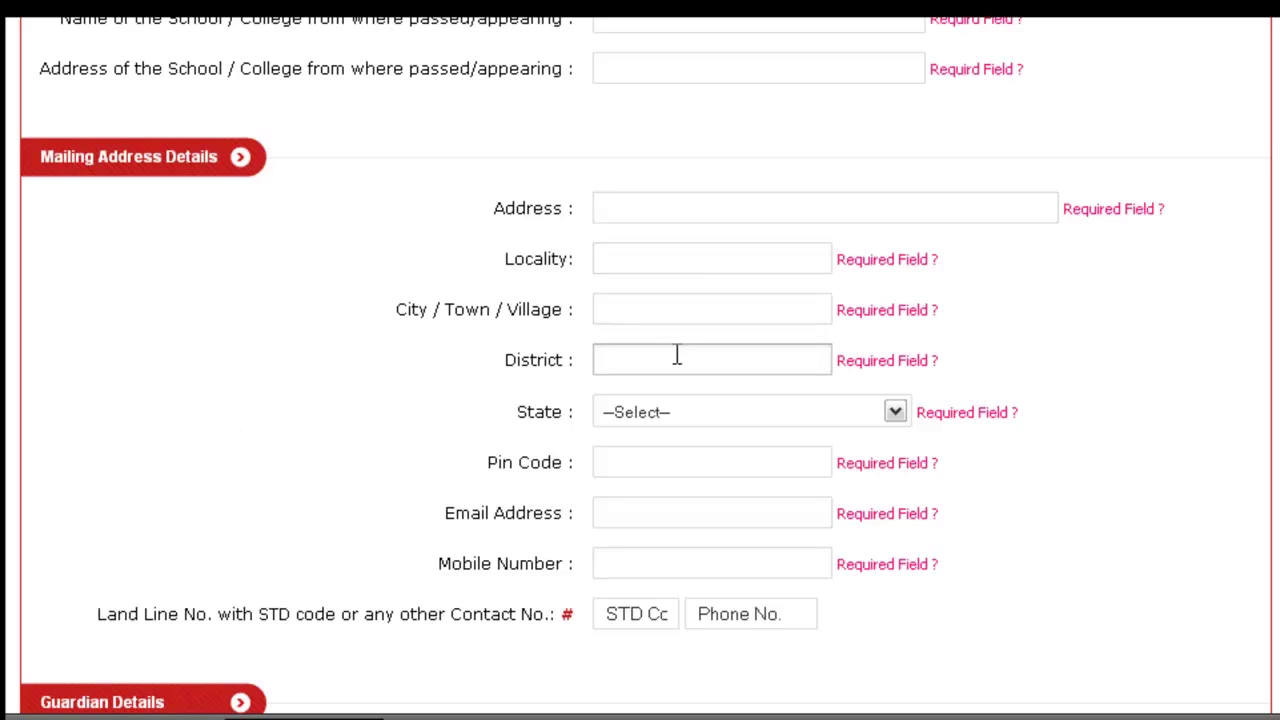
- Open and close the State list without choosing a state, then continue down toward Guardian Details
left_click(895, 411)
left_click(895, 411)
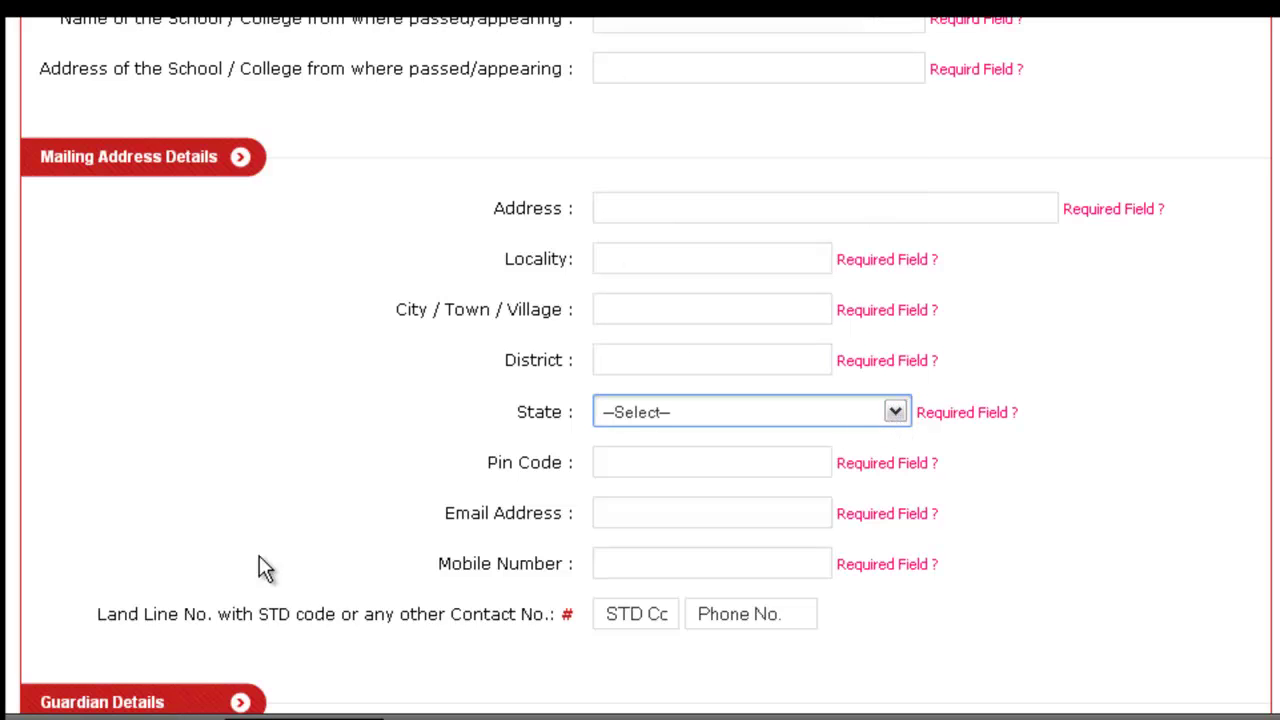
scroll(295, 515, "down", 1)
scroll(295, 522, "down", 3)
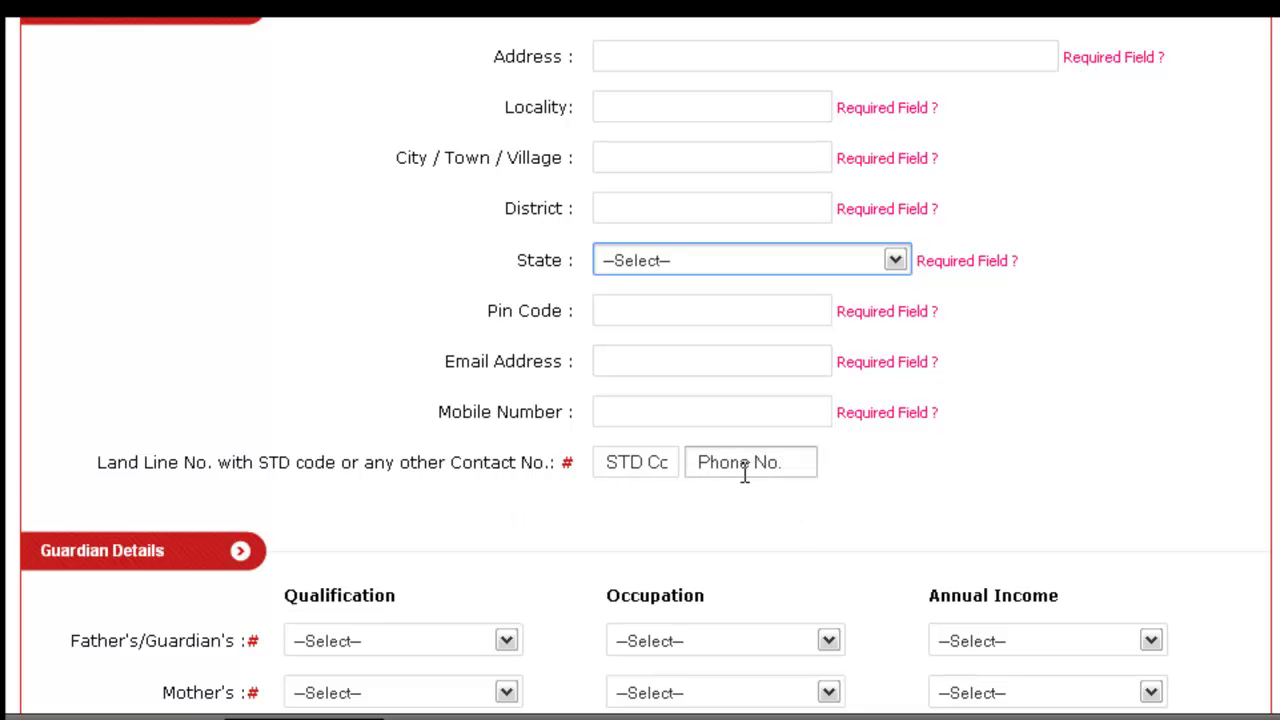
- View the Father's Qualification choices and leave it at --Select--
scroll(744, 474, "down", 7)
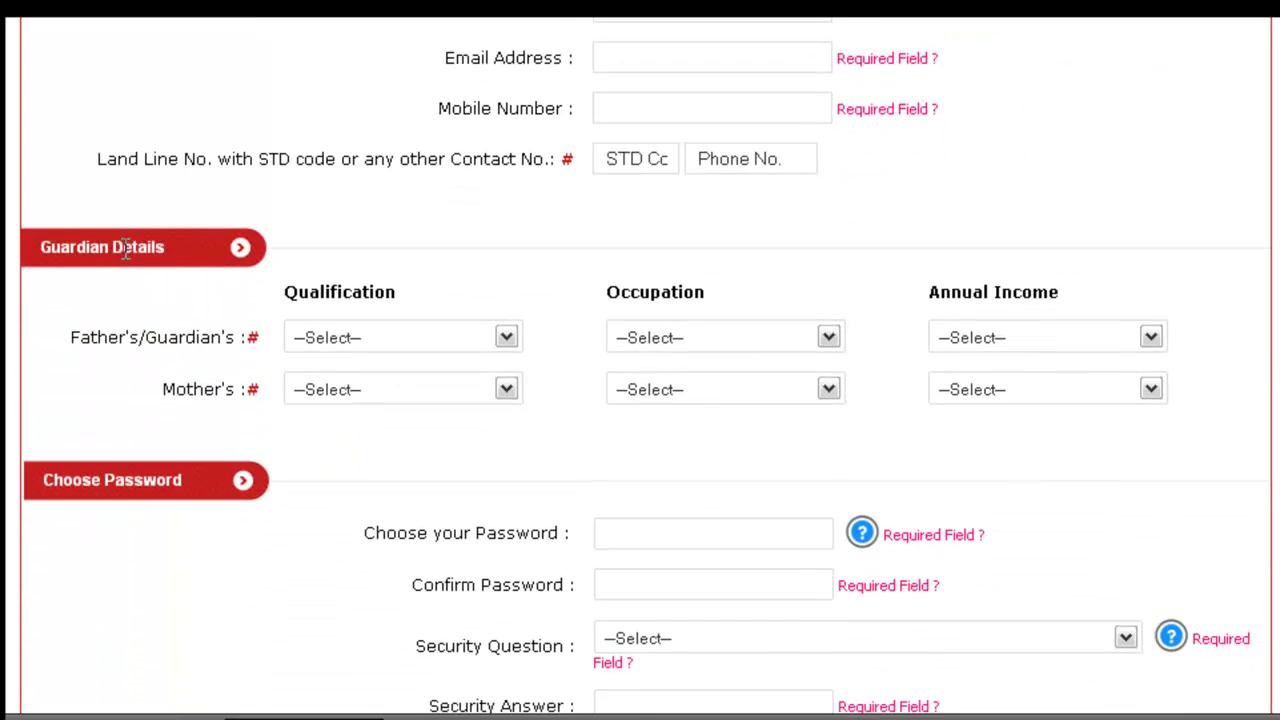
left_click(506, 338)
left_click(506, 338)
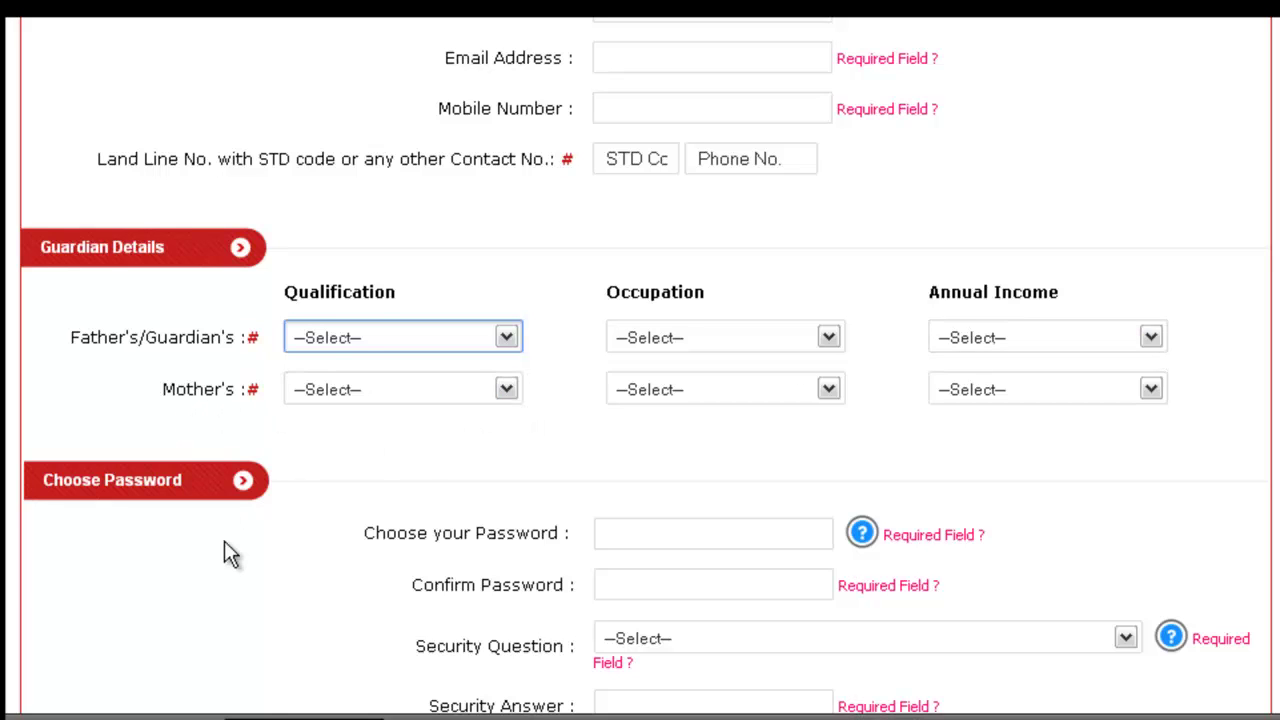
- Show the password rules balloon, move to Confirm Password, and continue down to Security Pin
scroll(228, 500, "down", 3)
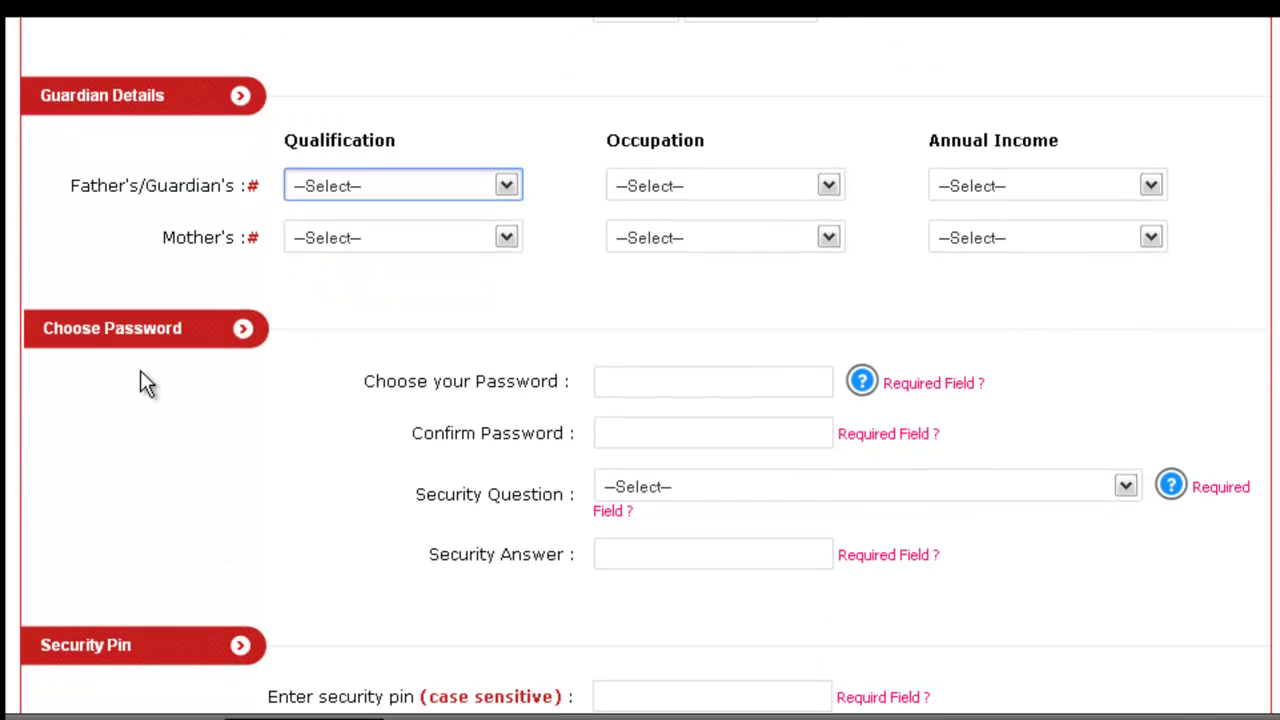
left_click(677, 388)
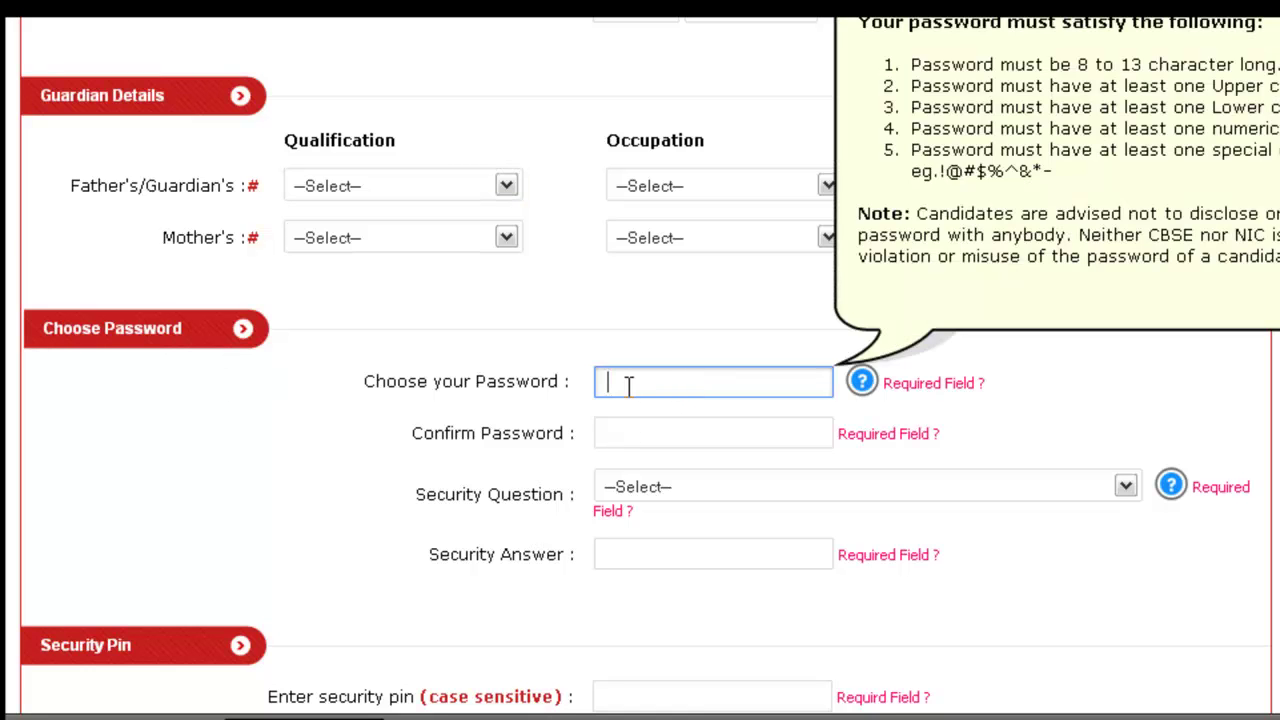
left_click(620, 432)
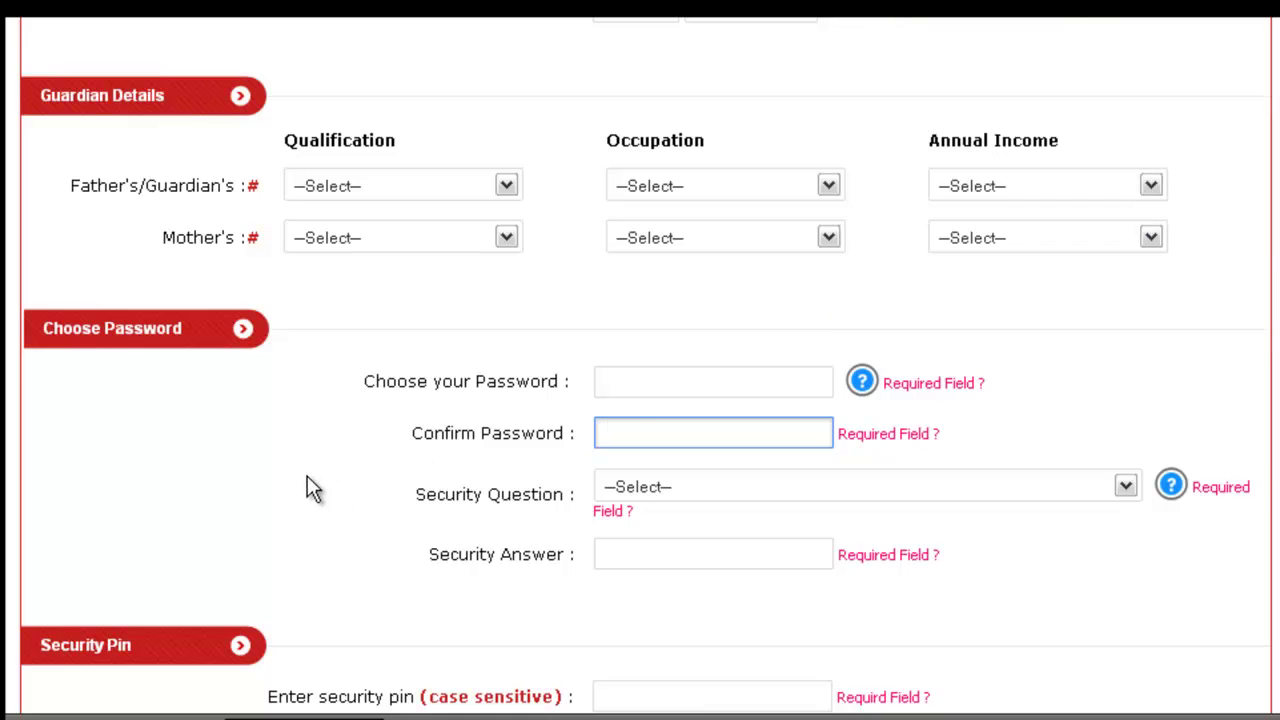
scroll(307, 475, "down", 1)
scroll(307, 476, "down", 1)
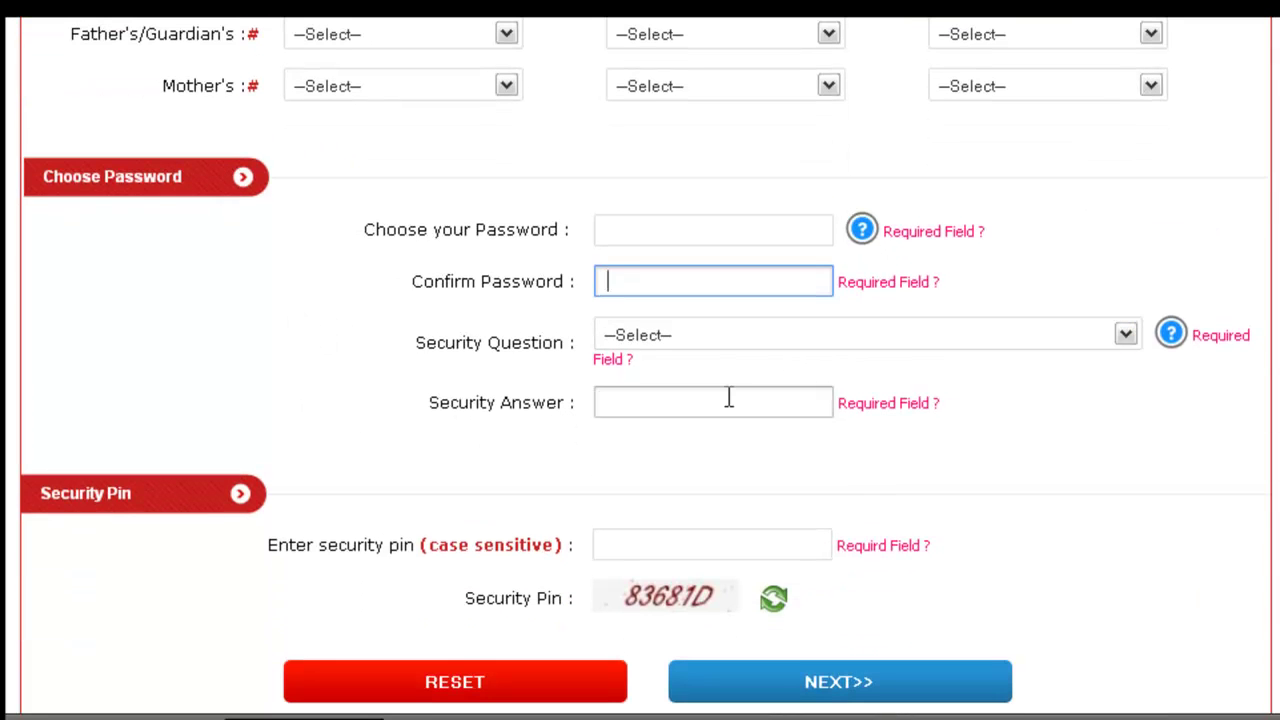
- Scroll to the NEXT button, back past Mailing Address, then up to Exam Related Details
scroll(352, 434, "down", 2)
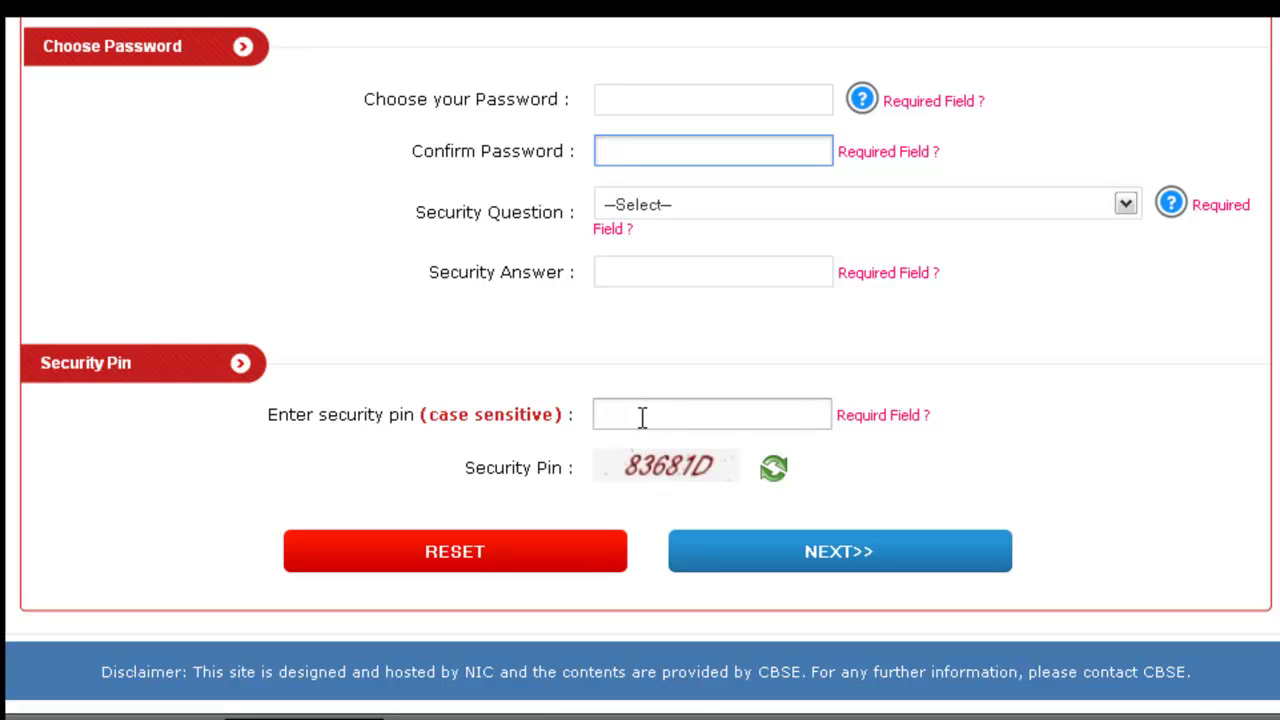
scroll(416, 473, "up", 10)
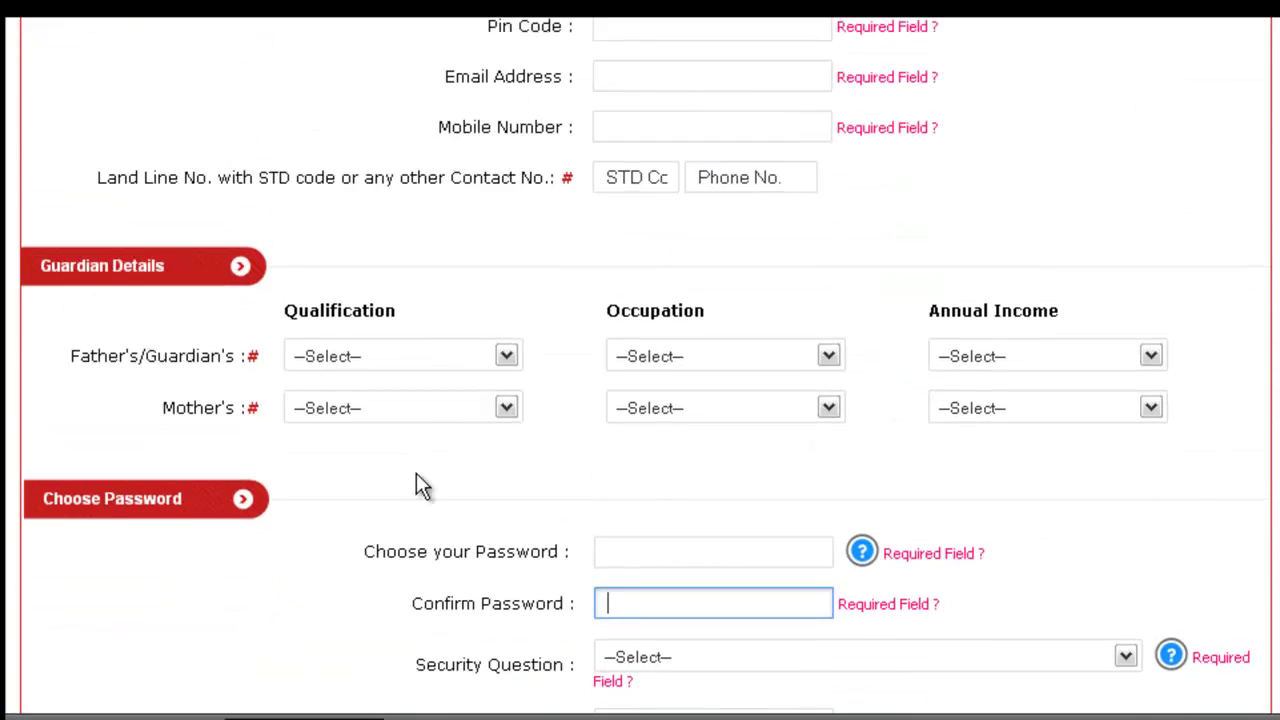
scroll(416, 473, "down", 10)
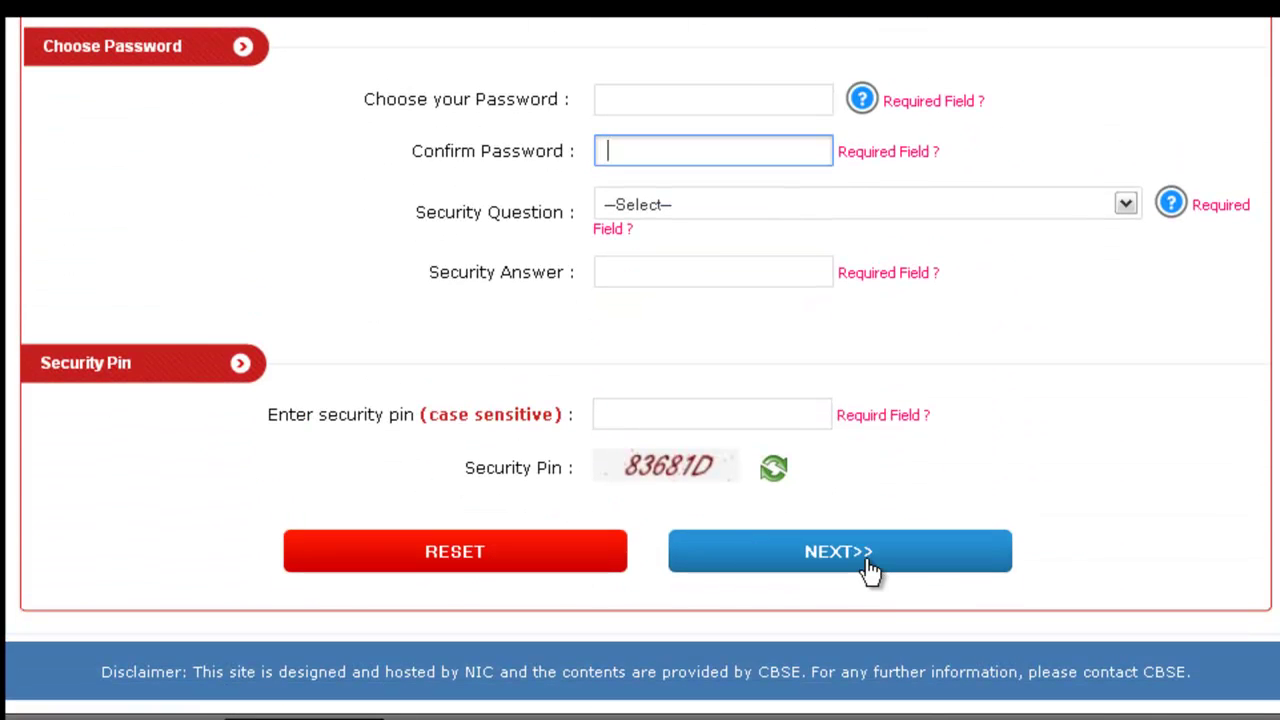
scroll(870, 568, "up", 5)
scroll(868, 568, "up", 20)
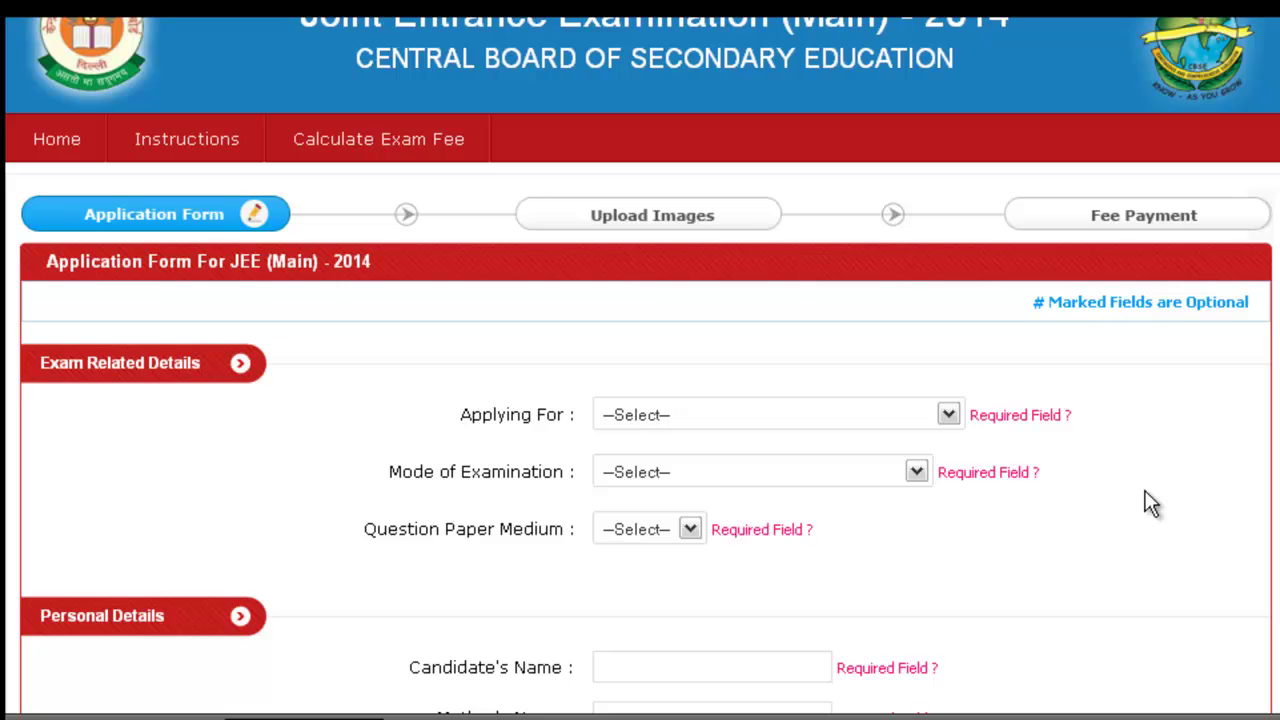
- Scroll through the whole blank form from Exam Related Details down to Security Pin and RESET/NEXT
scroll(1150, 503, "down", 10)
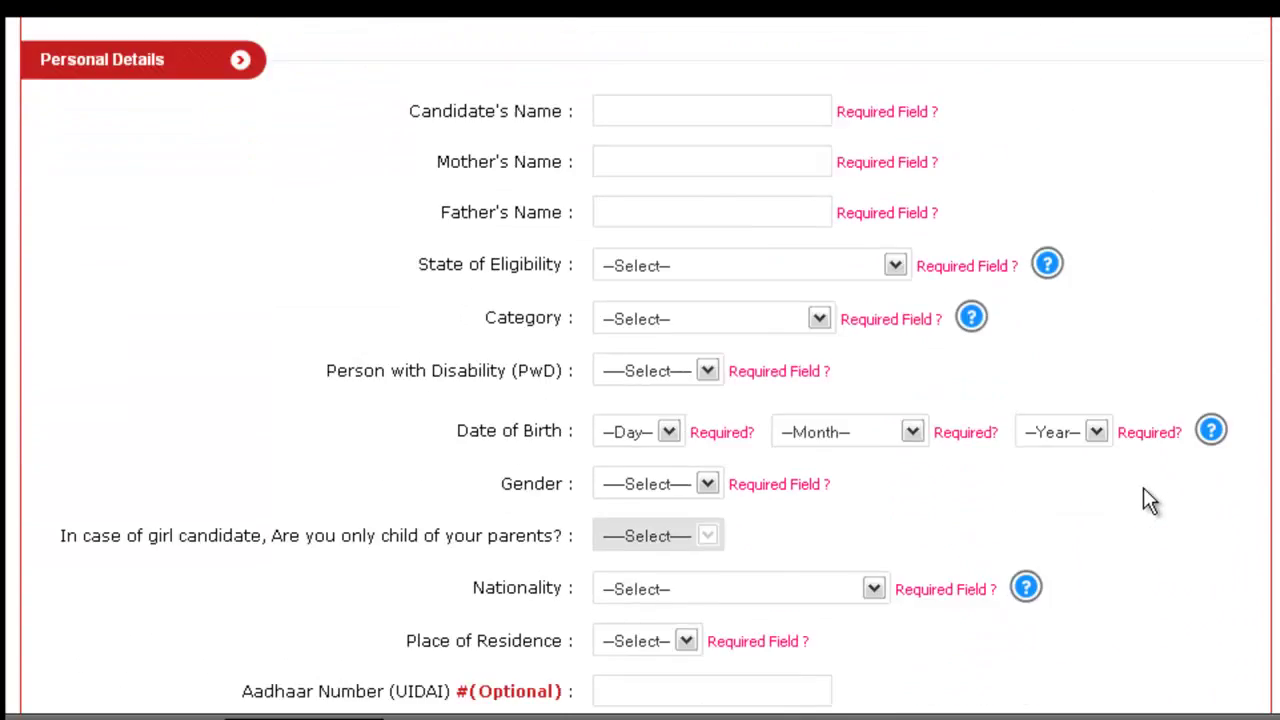
scroll(1080, 437, "down", 10)
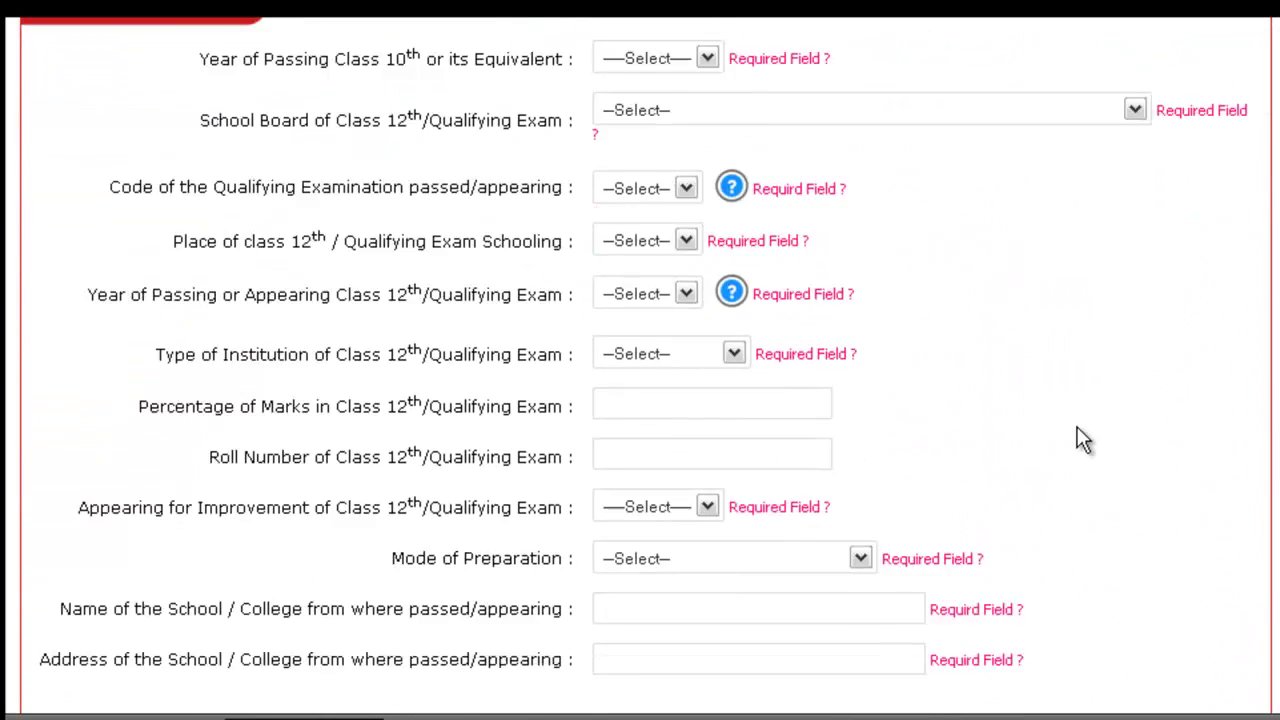
scroll(1078, 437, "down", 6)
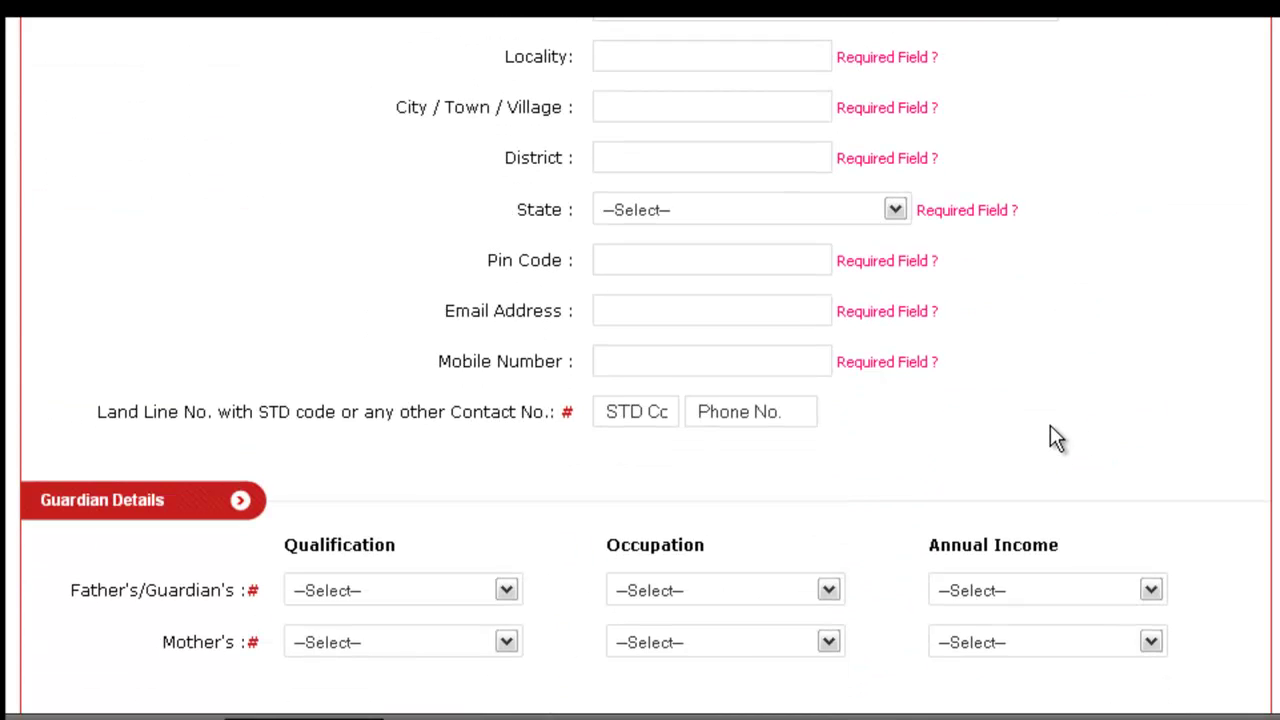
scroll(1051, 437, "down", 2)
scroll(1050, 430, "down", 2)
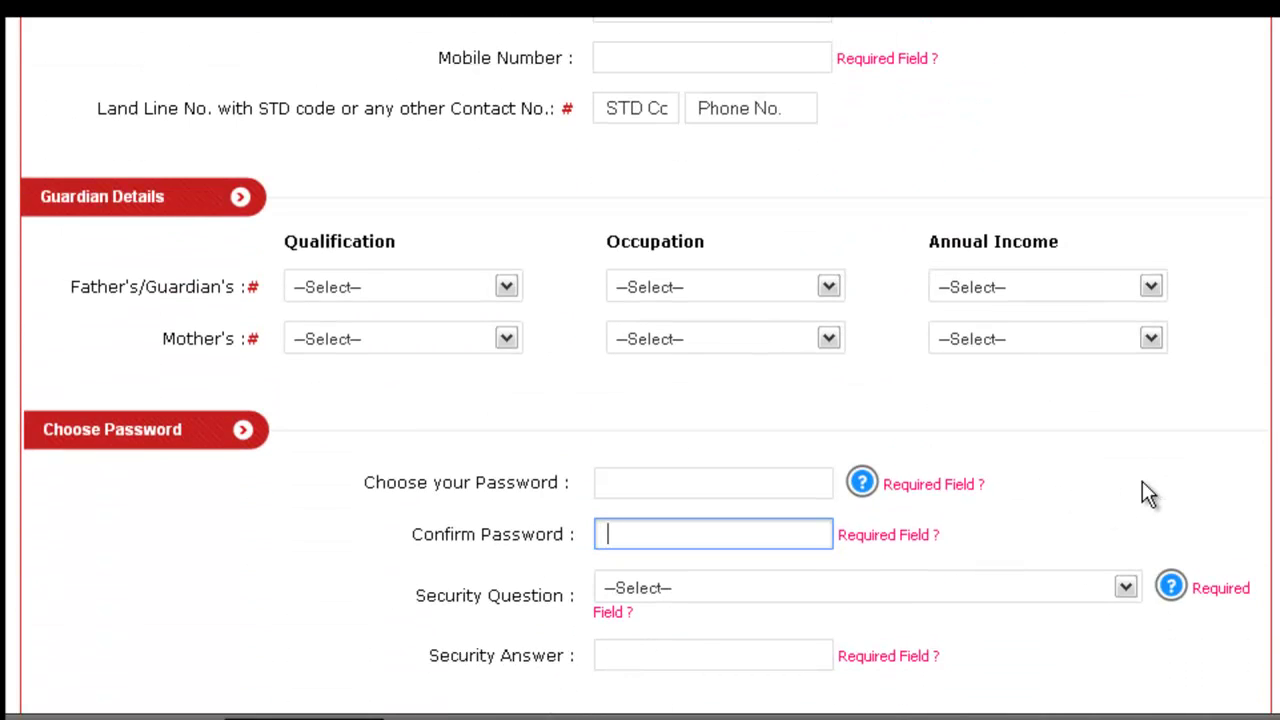
scroll(1142, 485, "down", 3)
scroll(1143, 482, "down", 1)
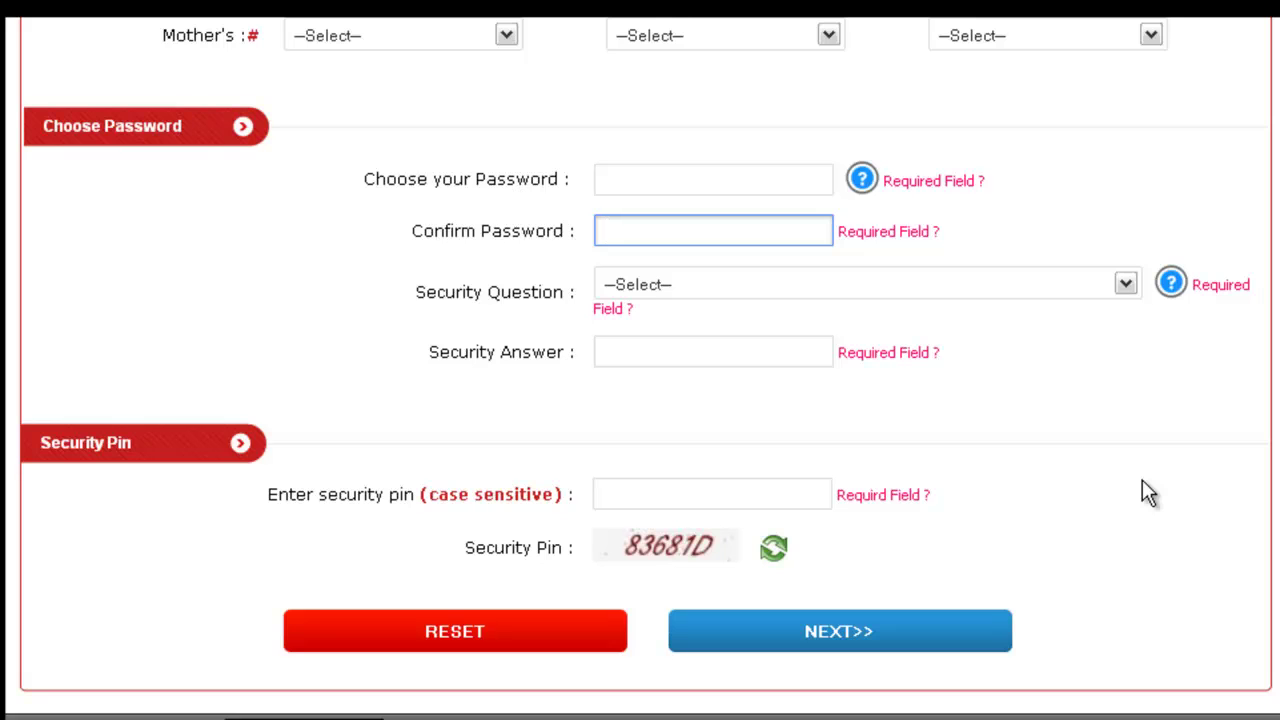
scroll(1143, 482, "up", 8)
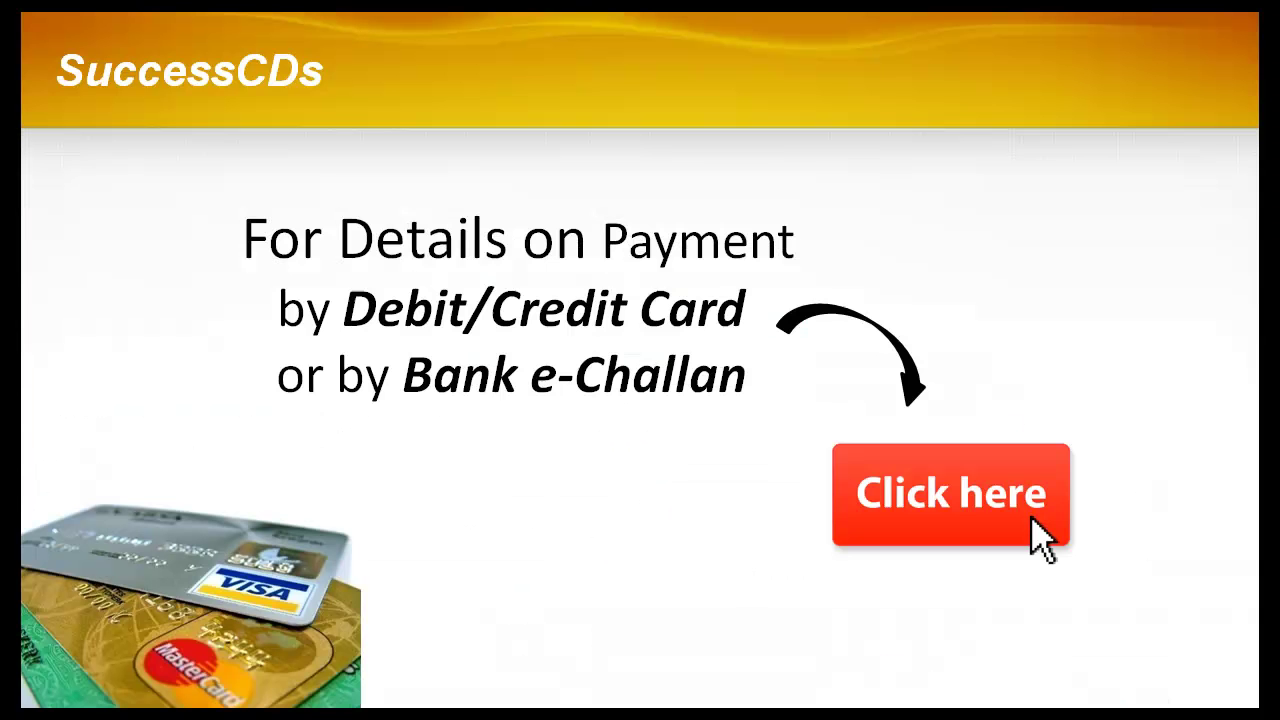